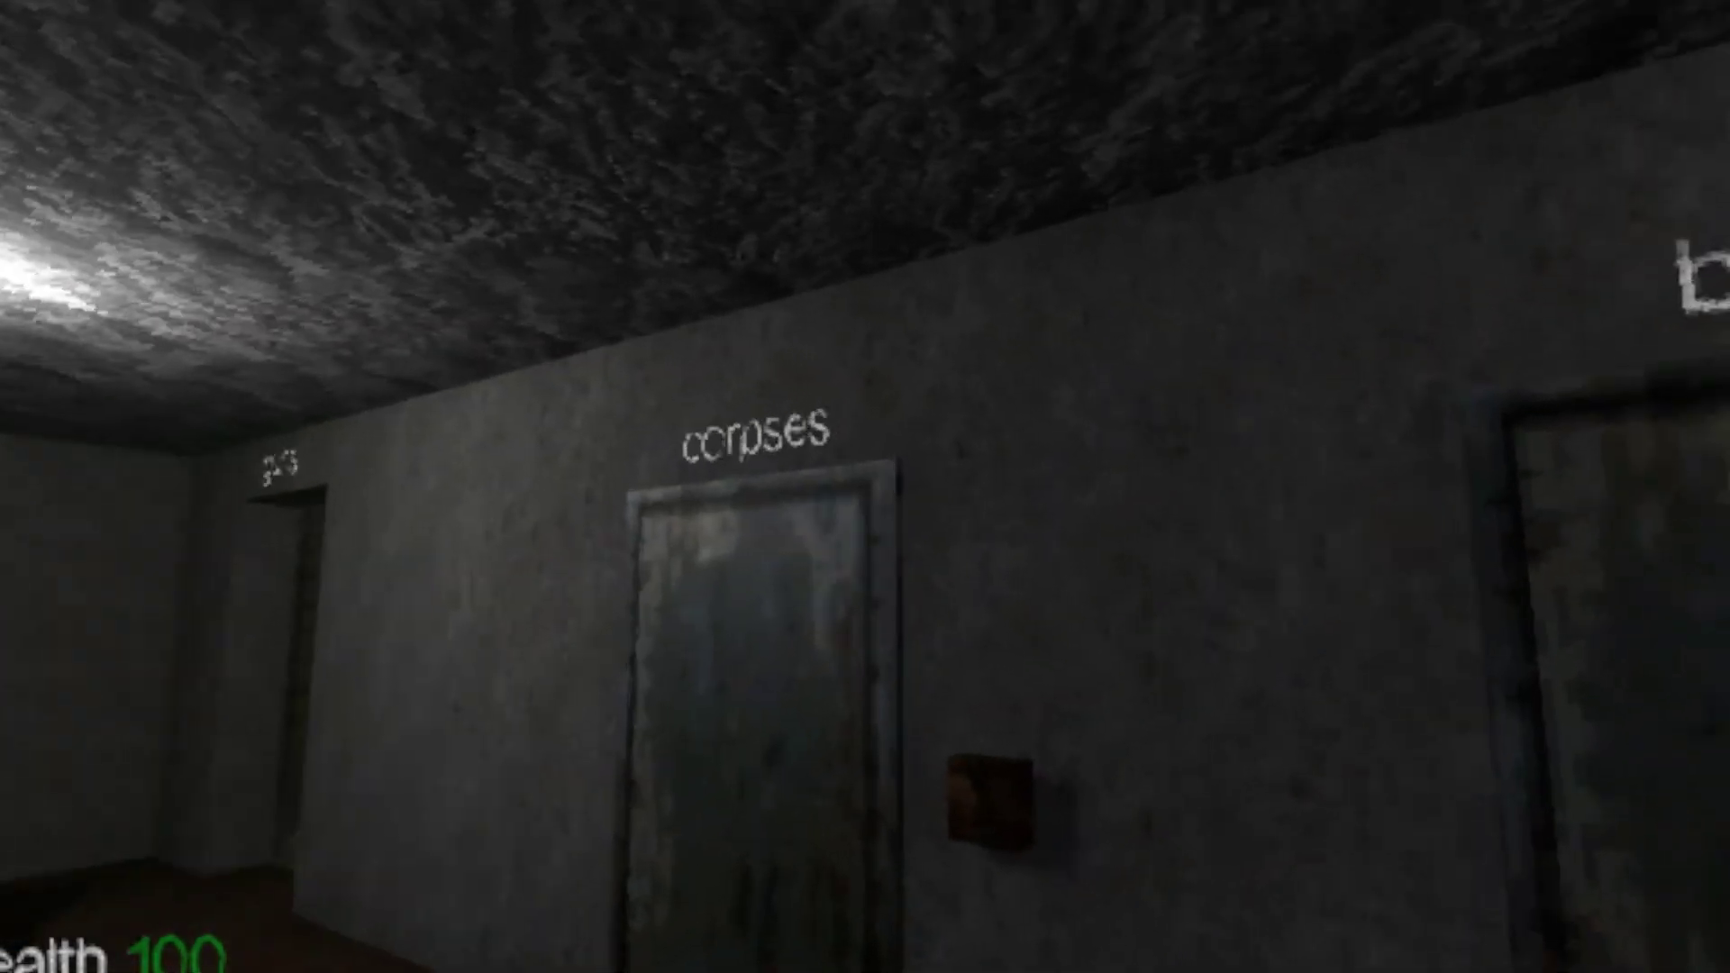
{"action": "key", "text": "w"}
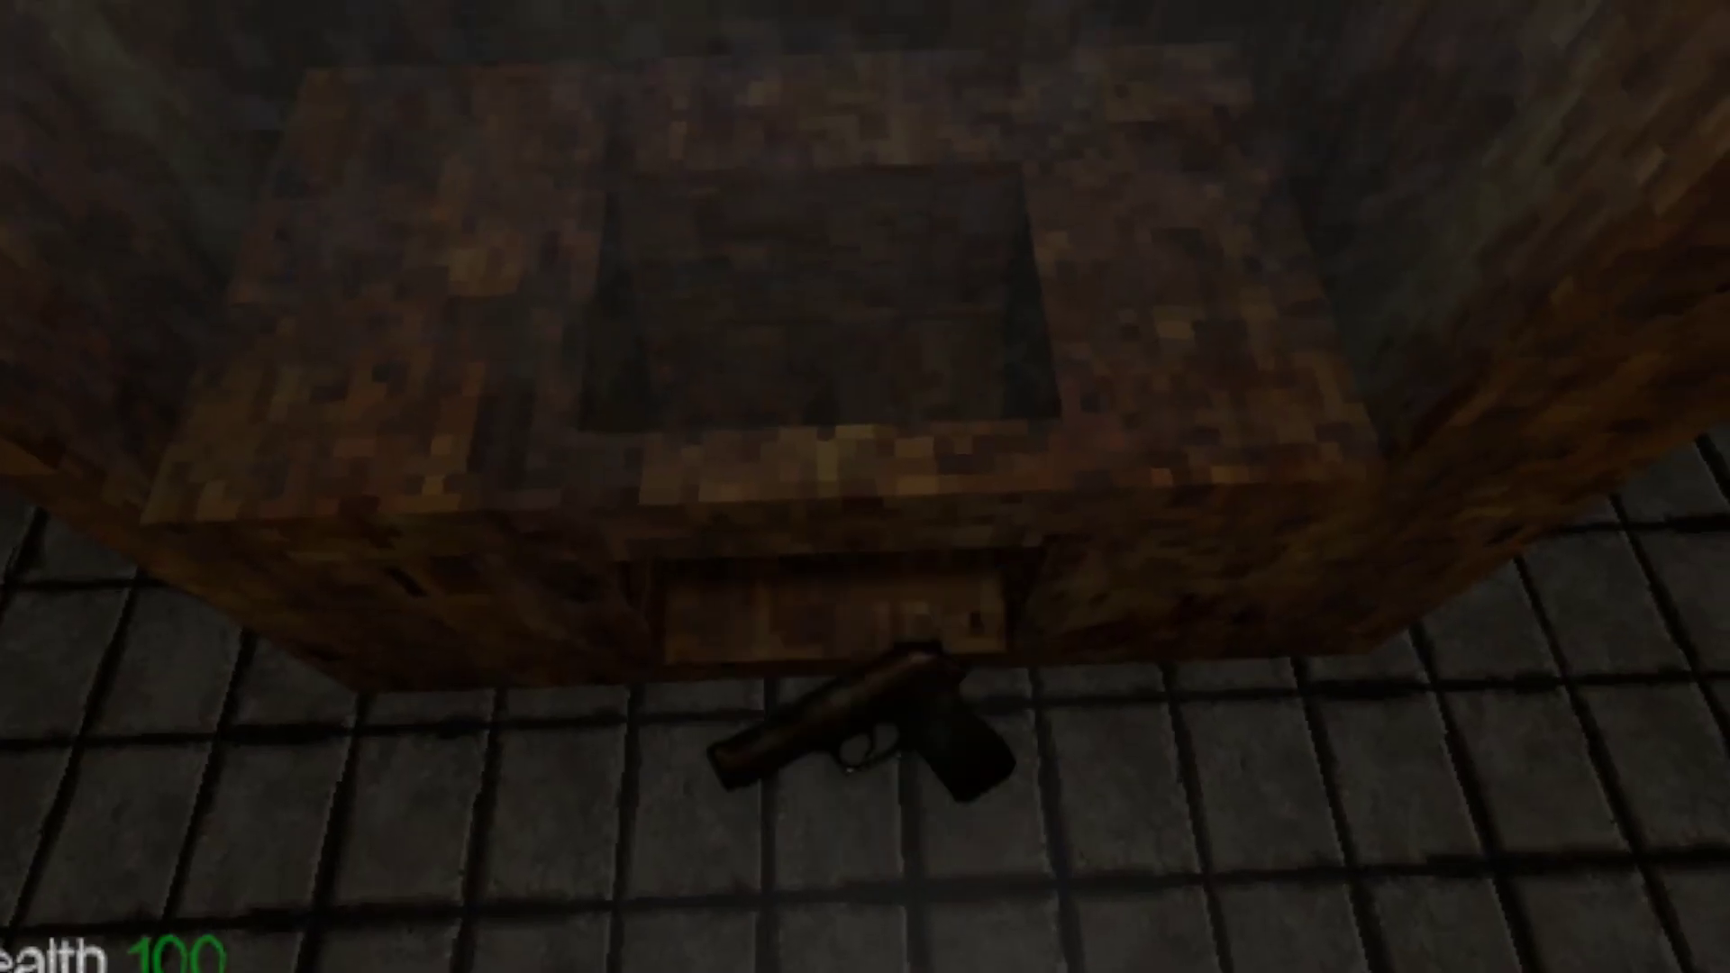
{"action": "key", "text": "w"}
{"action": "key", "text": "w"}
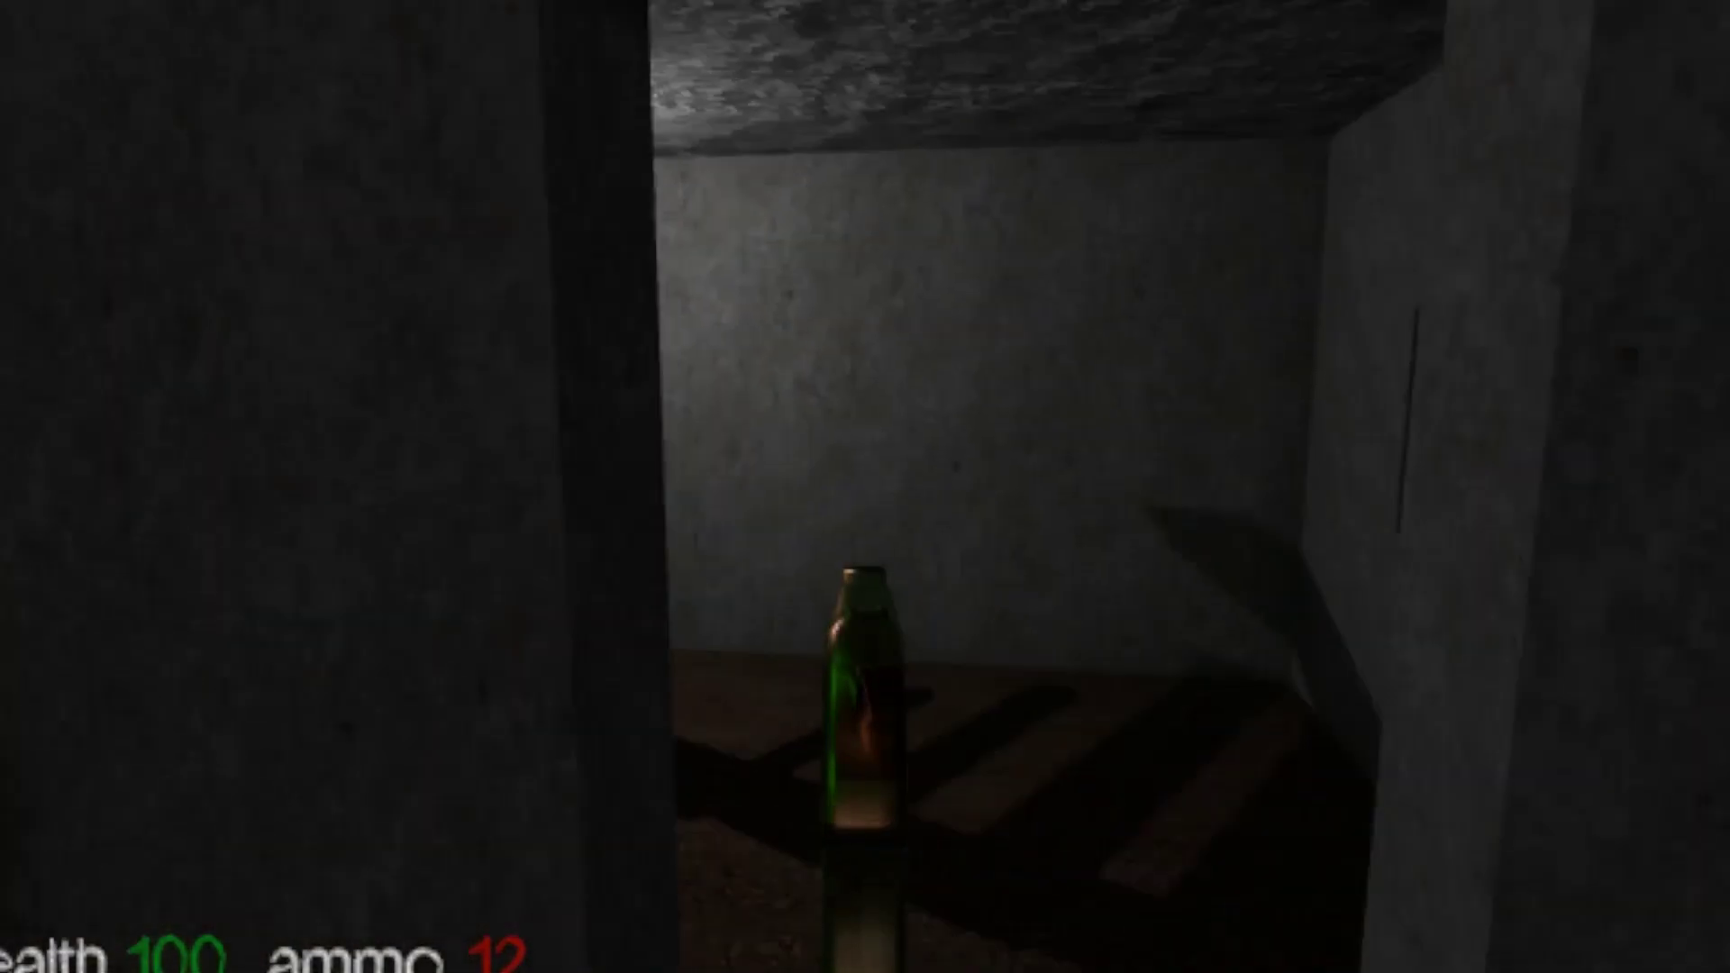
{"action": "left_click", "coordinate": [866, 488]}
{"action": "left_click", "coordinate": [866, 487]}
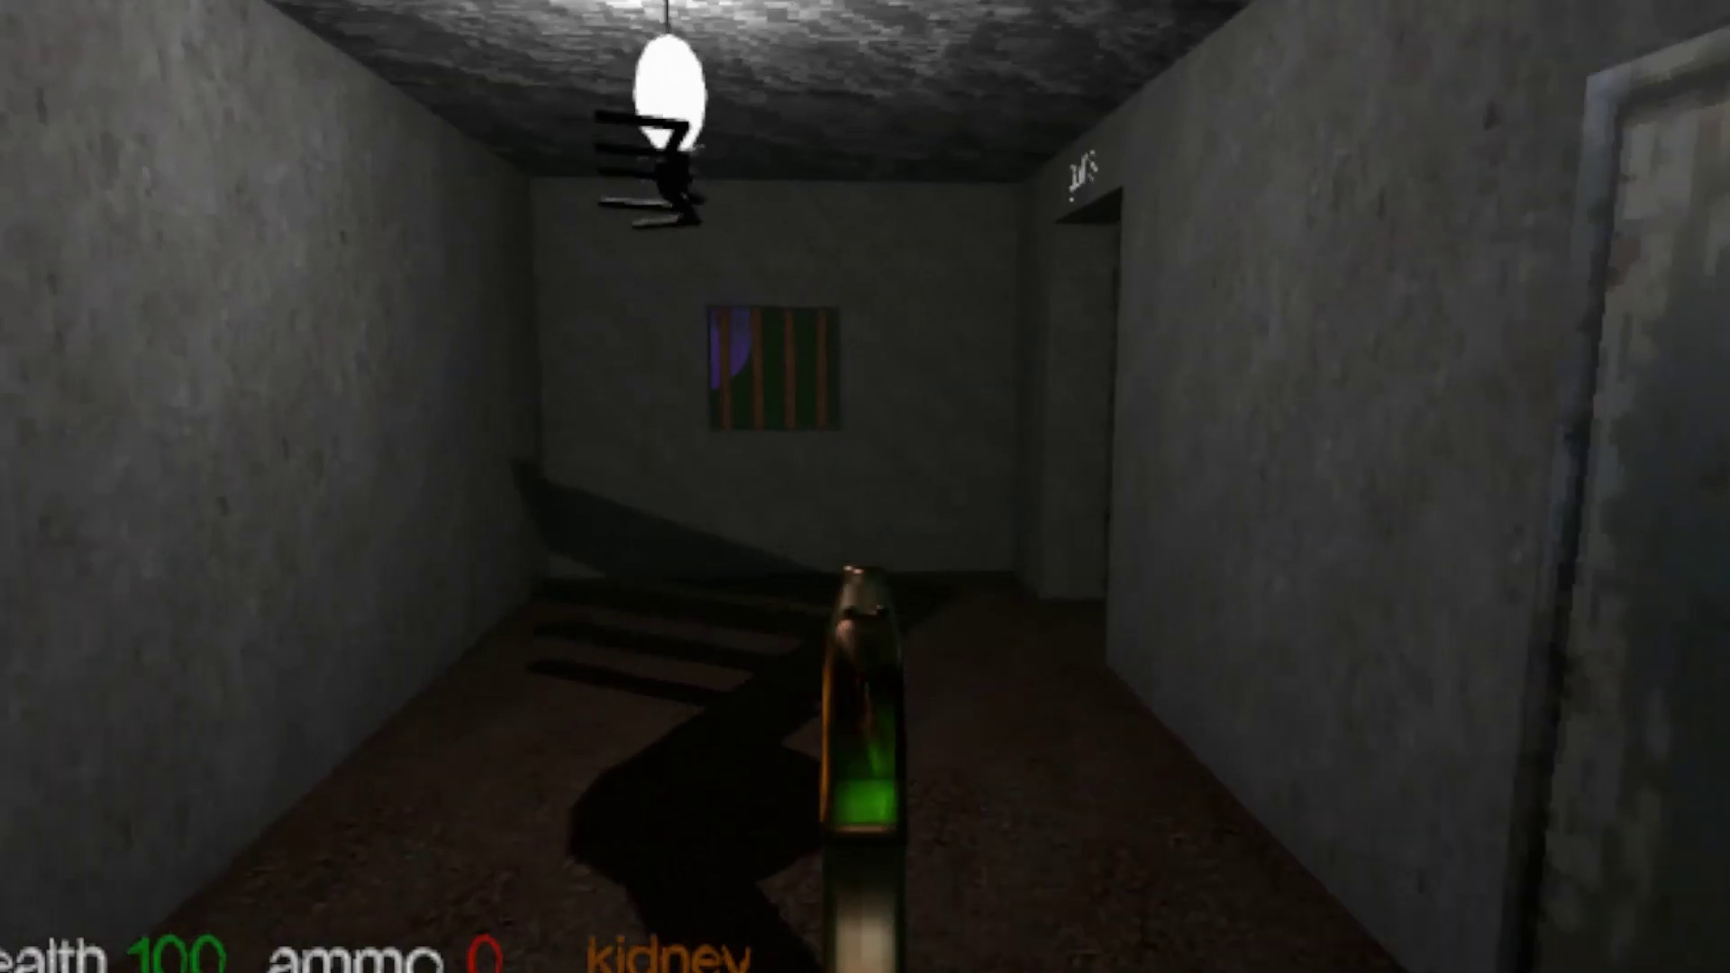
{"action": "key", "text": "w"}
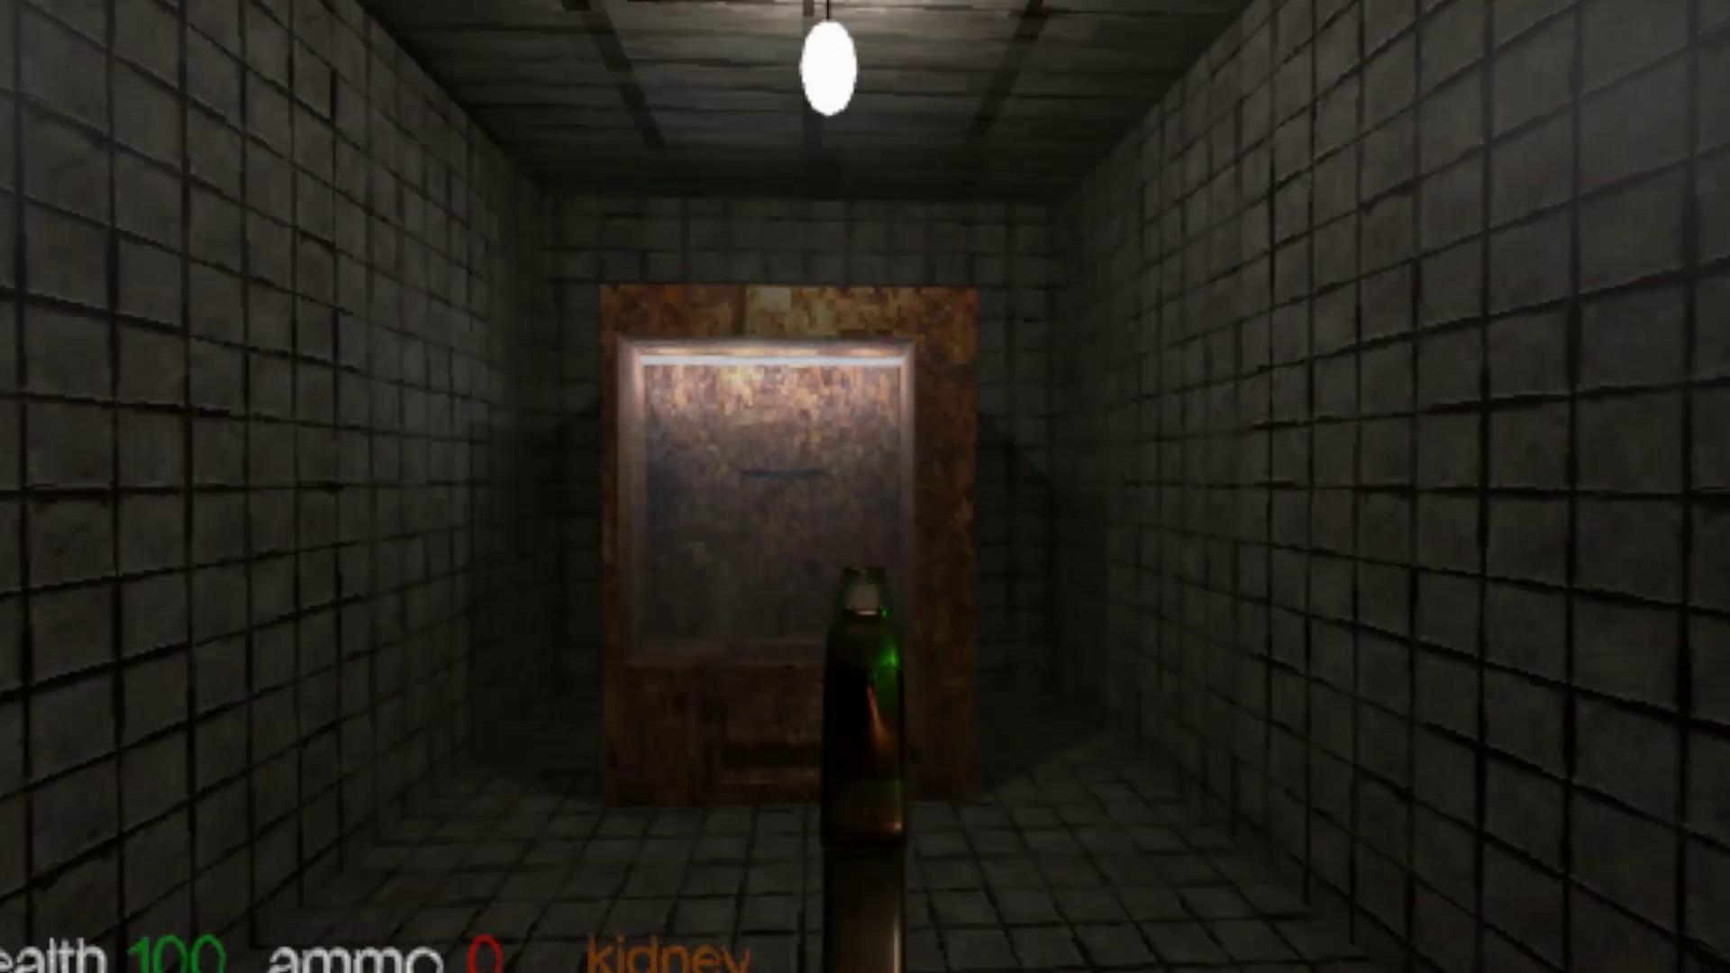
{"action": "key", "text": "w"}
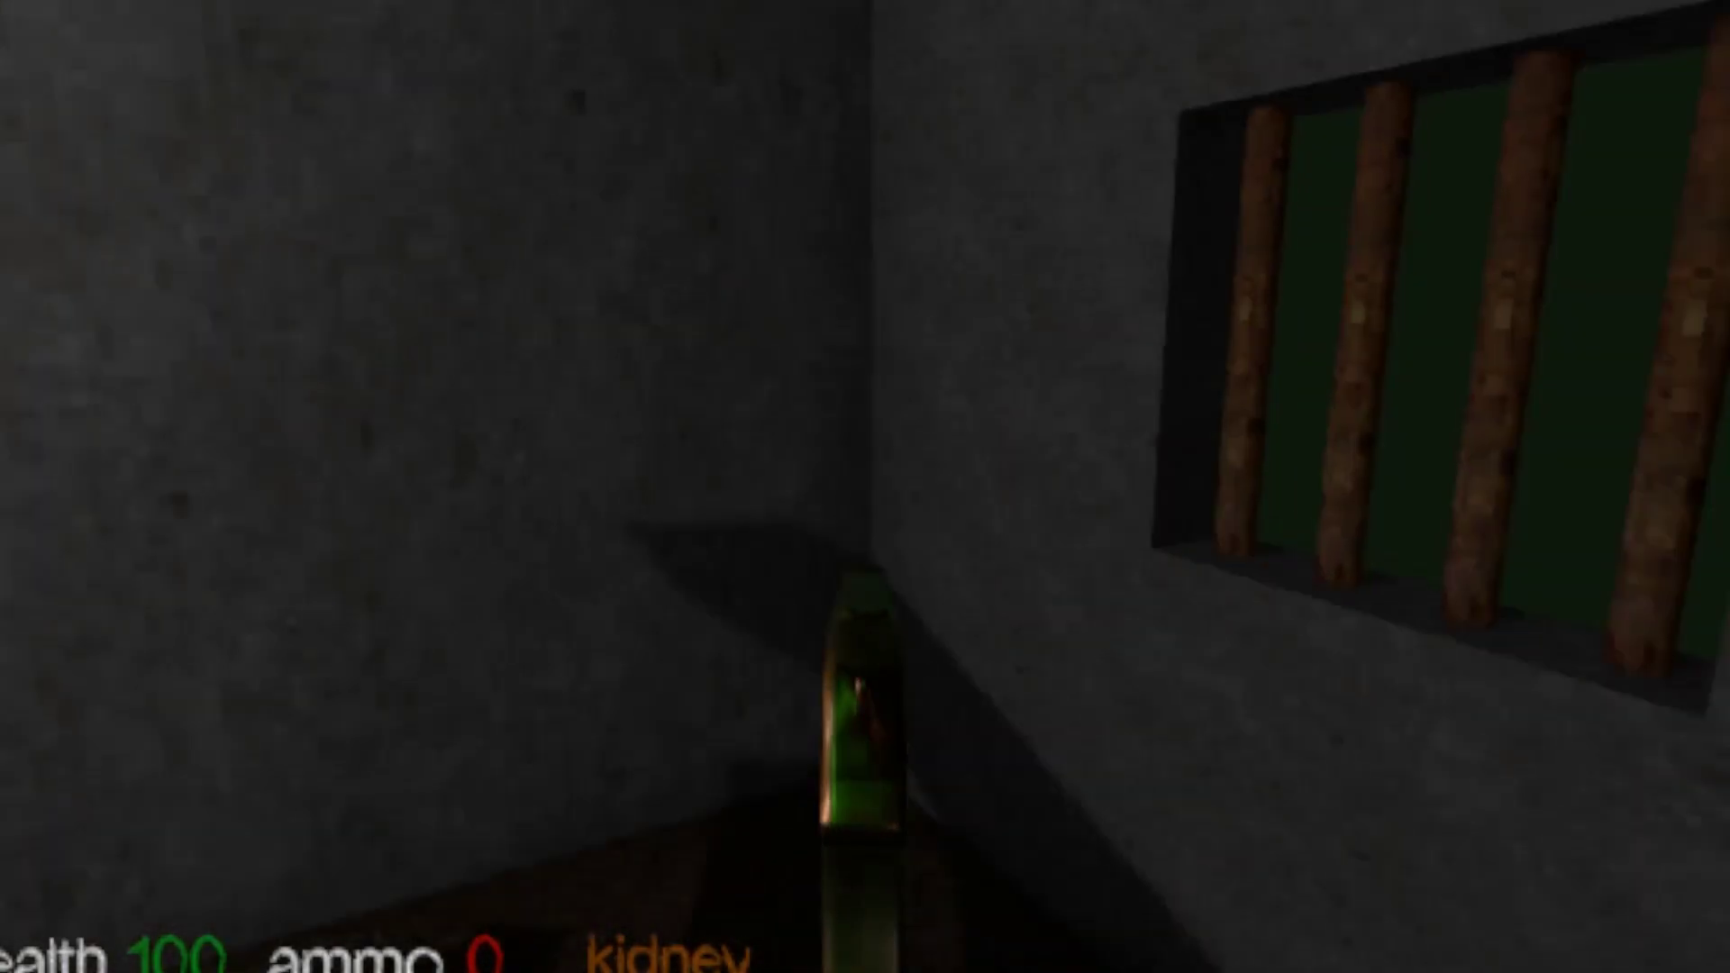
{"action": "key", "text": "w"}
{"action": "key", "text": "w"}
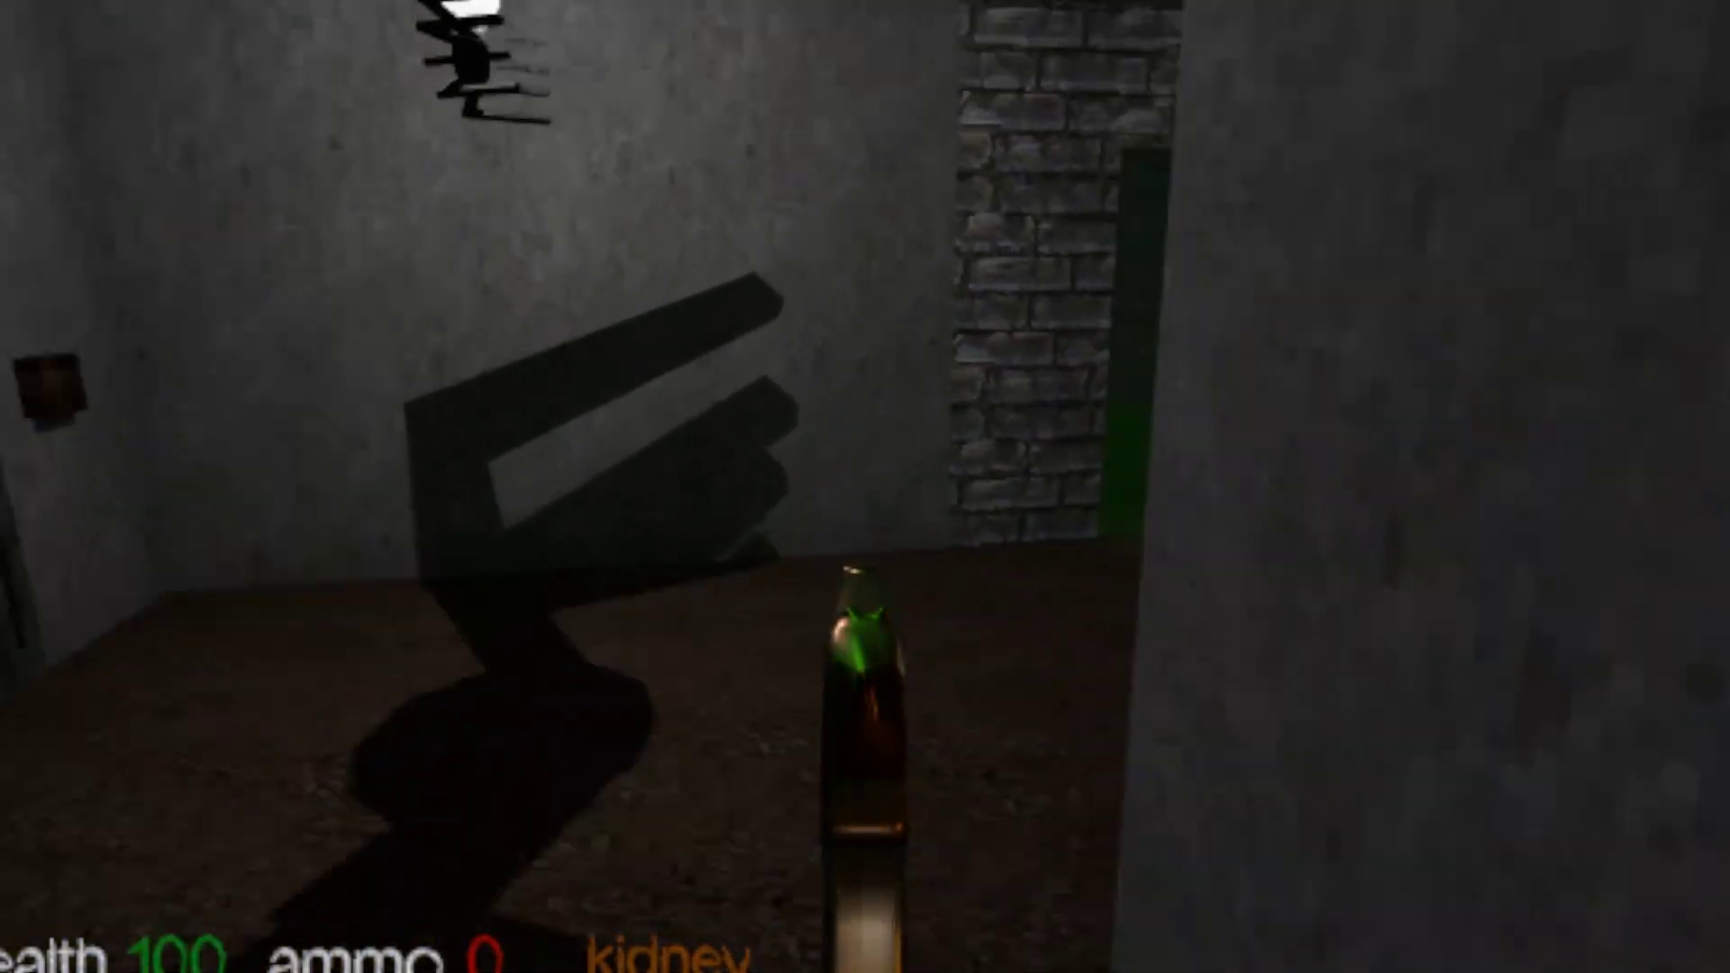
{"action": "key", "text": "w"}
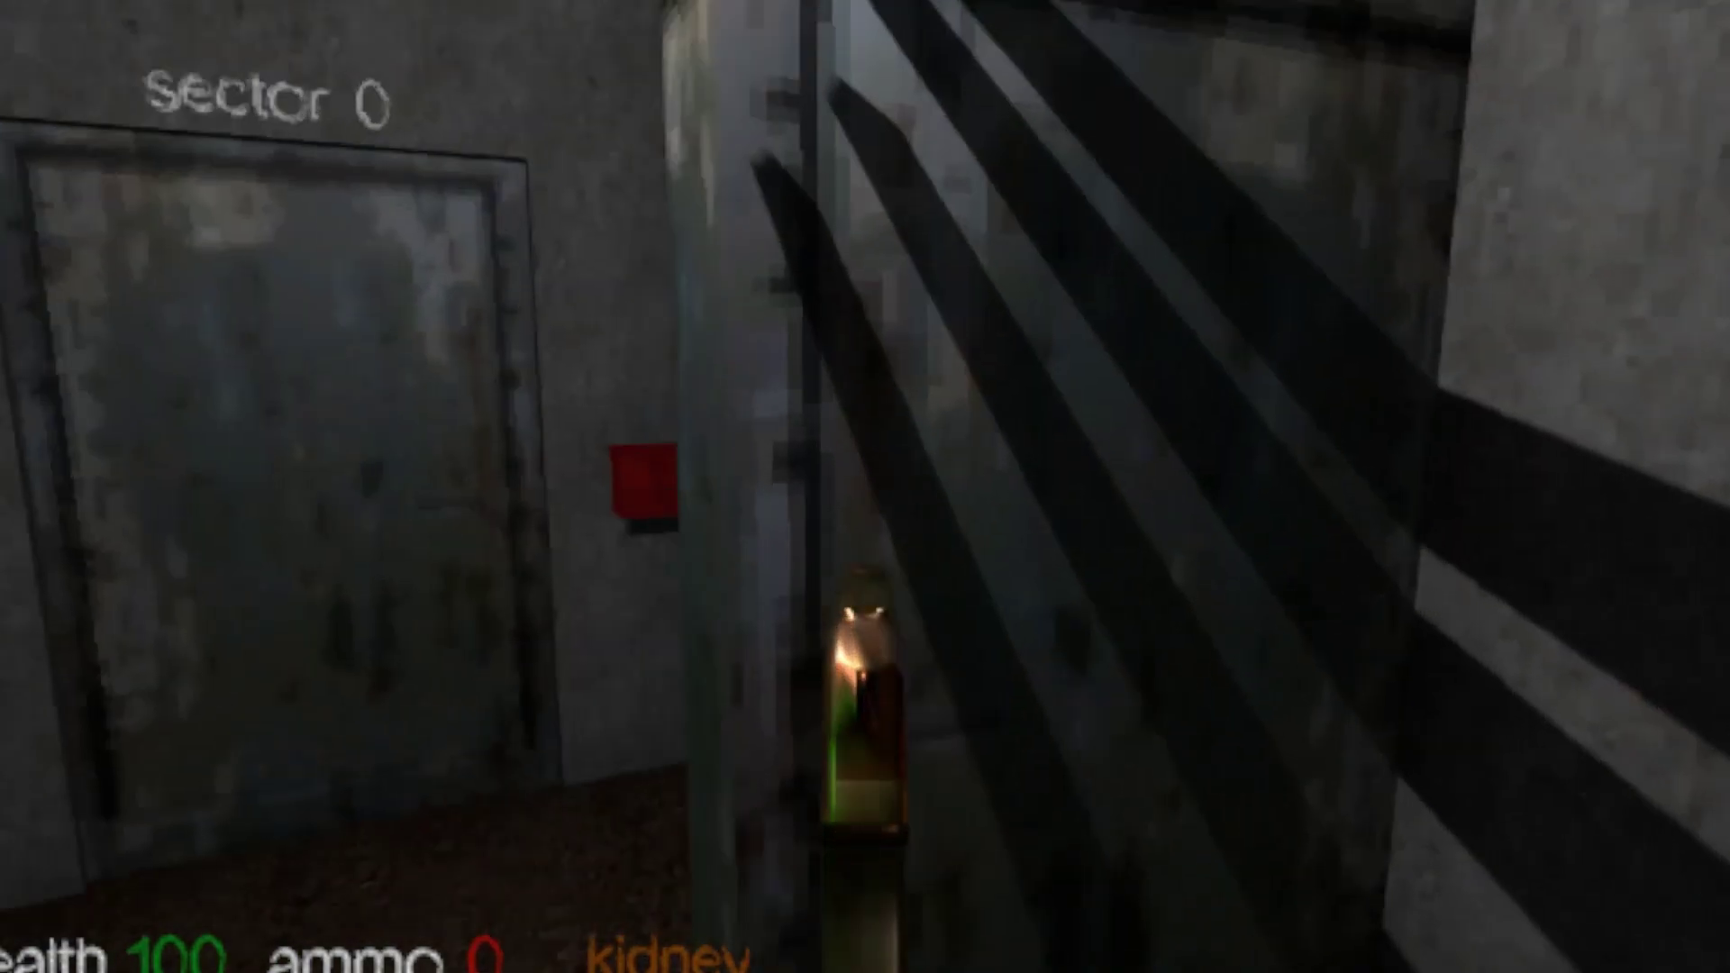
{"action": "key", "text": "w"}
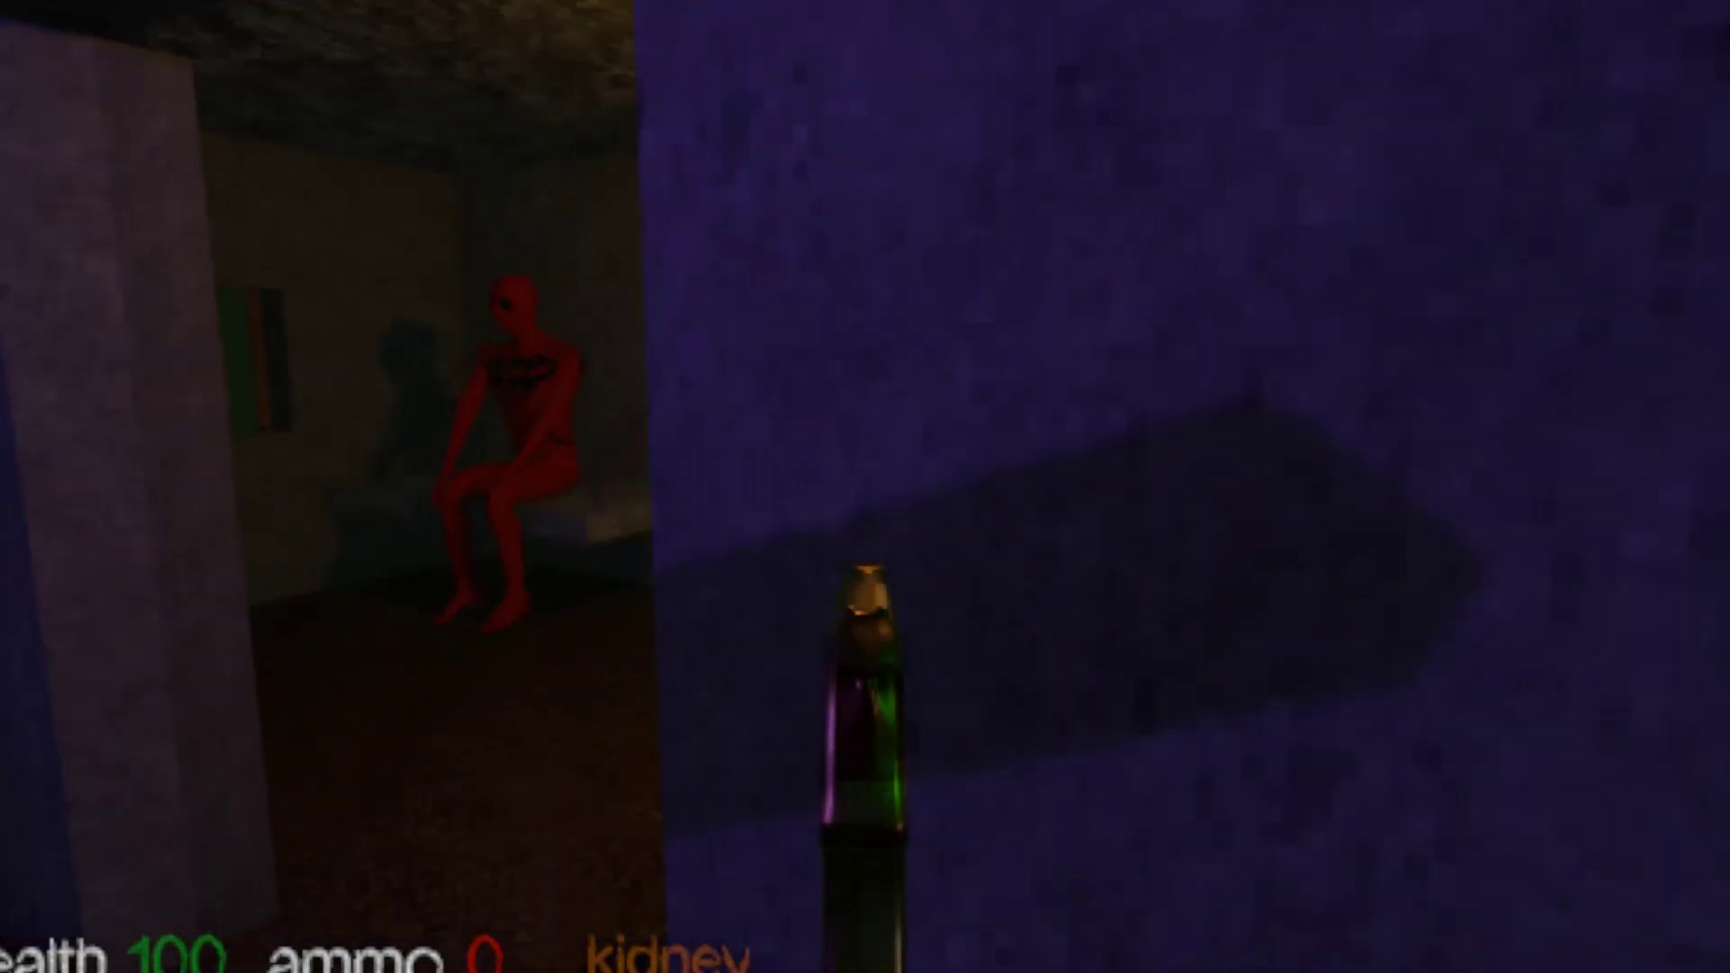
{"action": "key", "text": "w"}
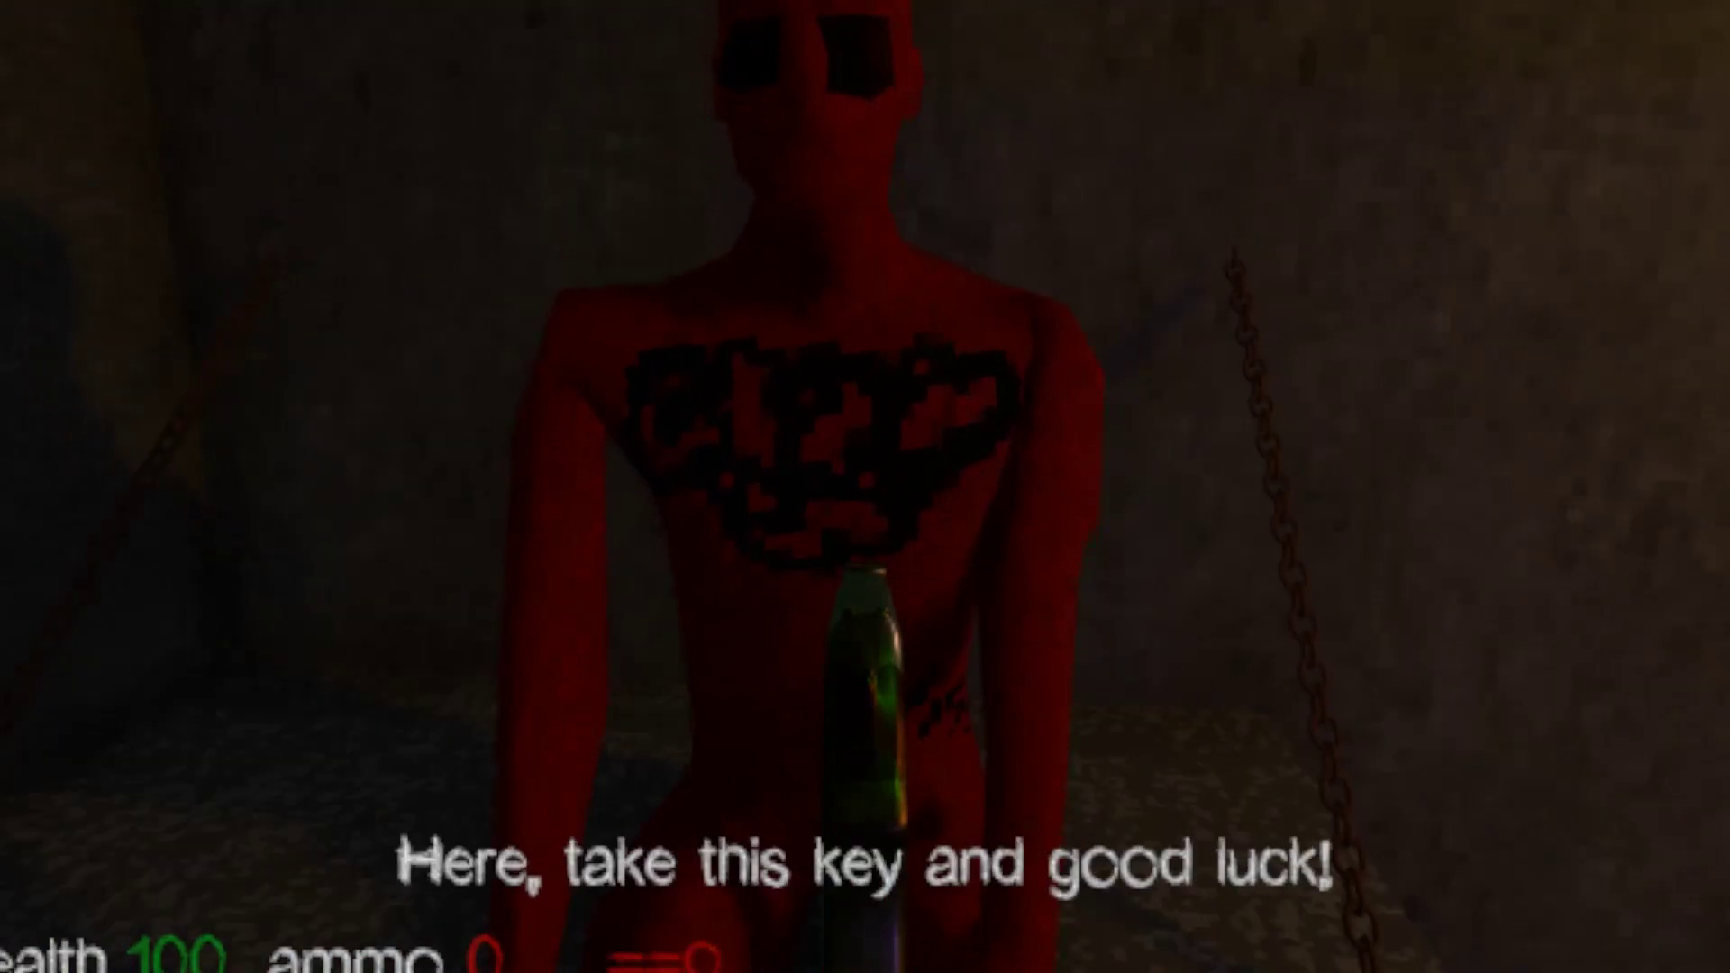
{"action": "key", "text": "w"}
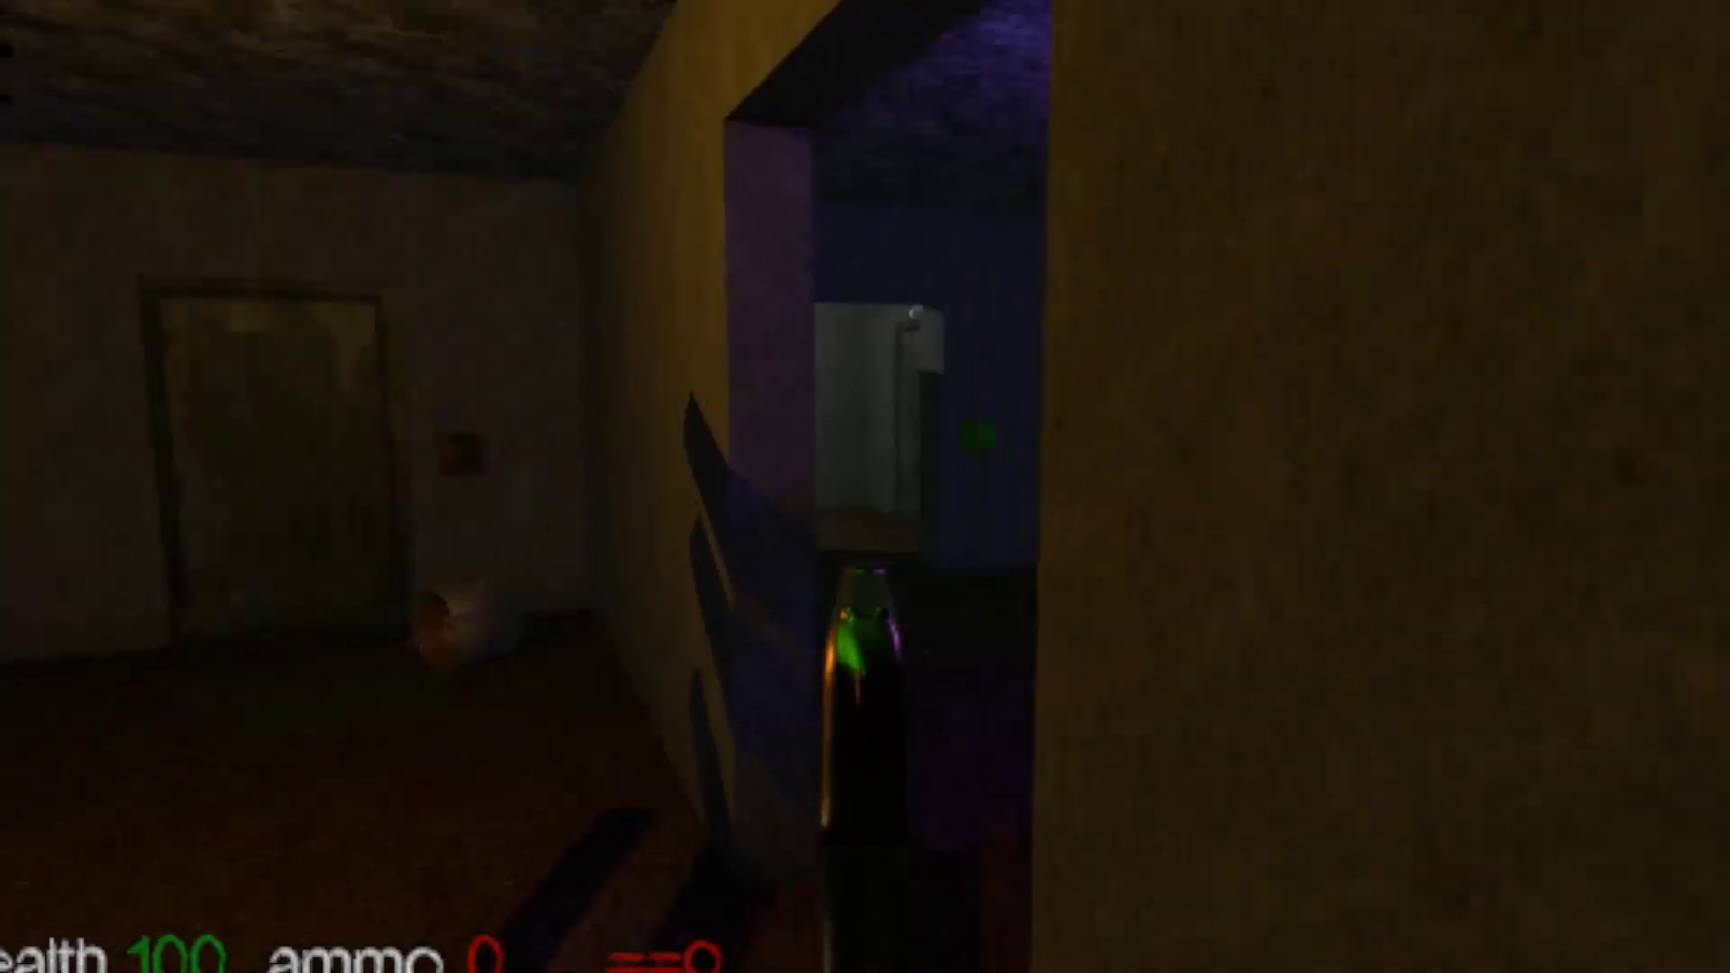
{"action": "key", "text": "w"}
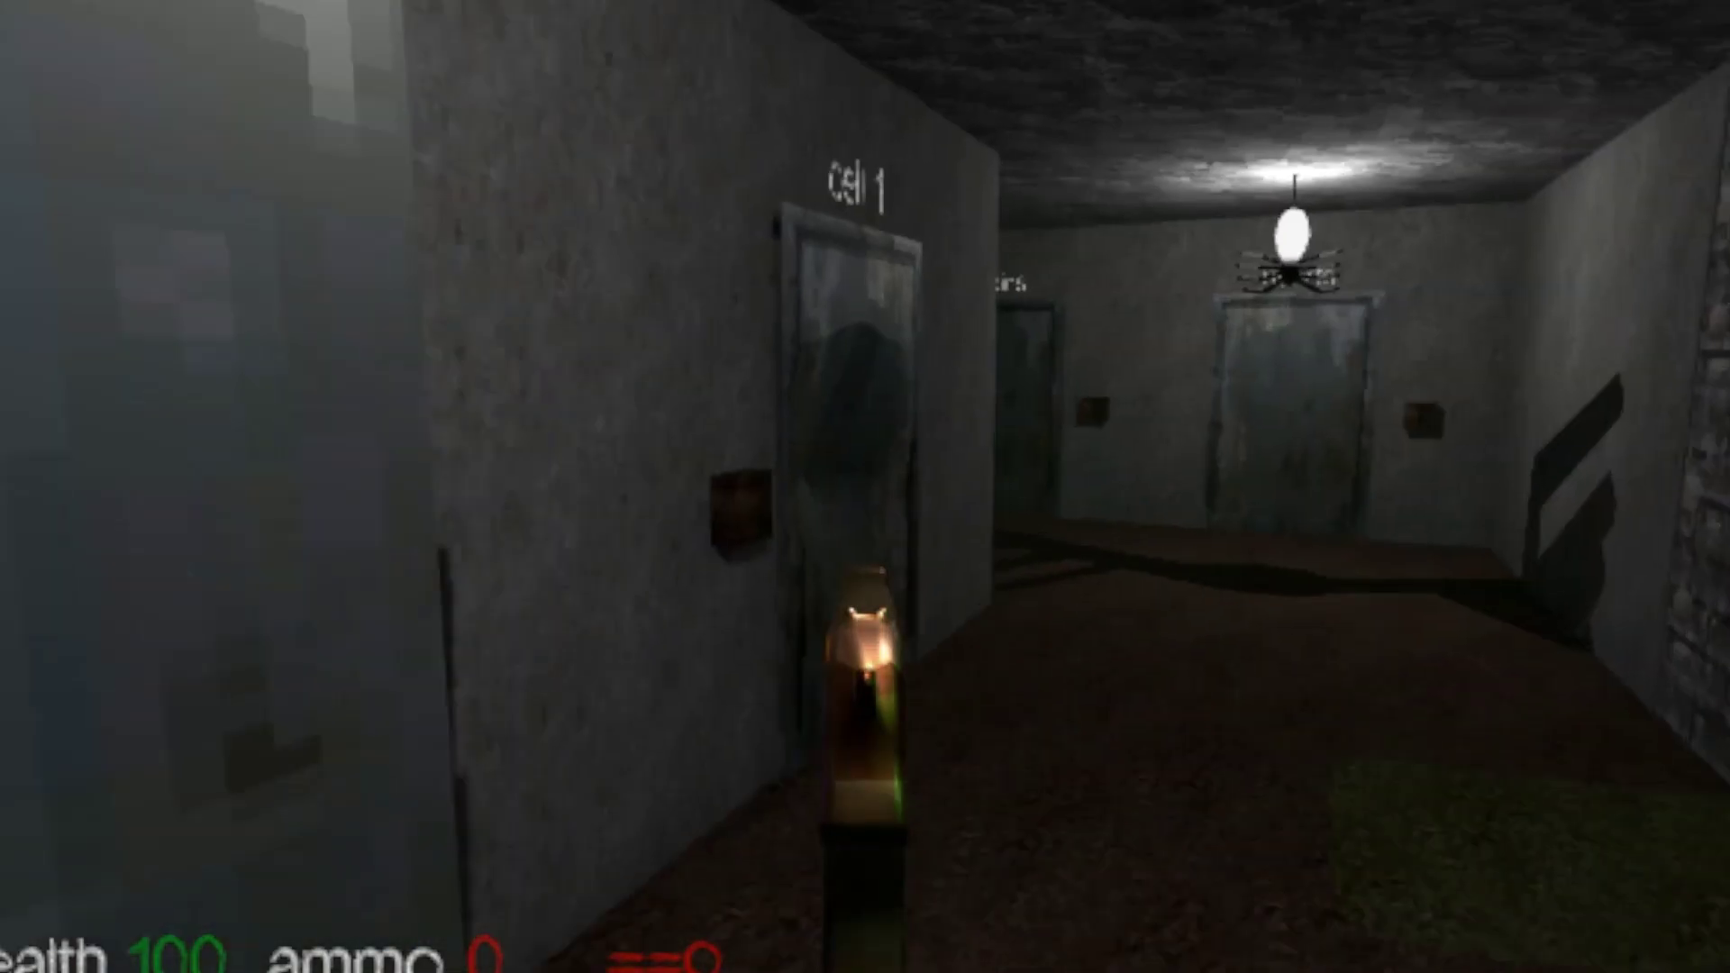
{"action": "key", "text": "w"}
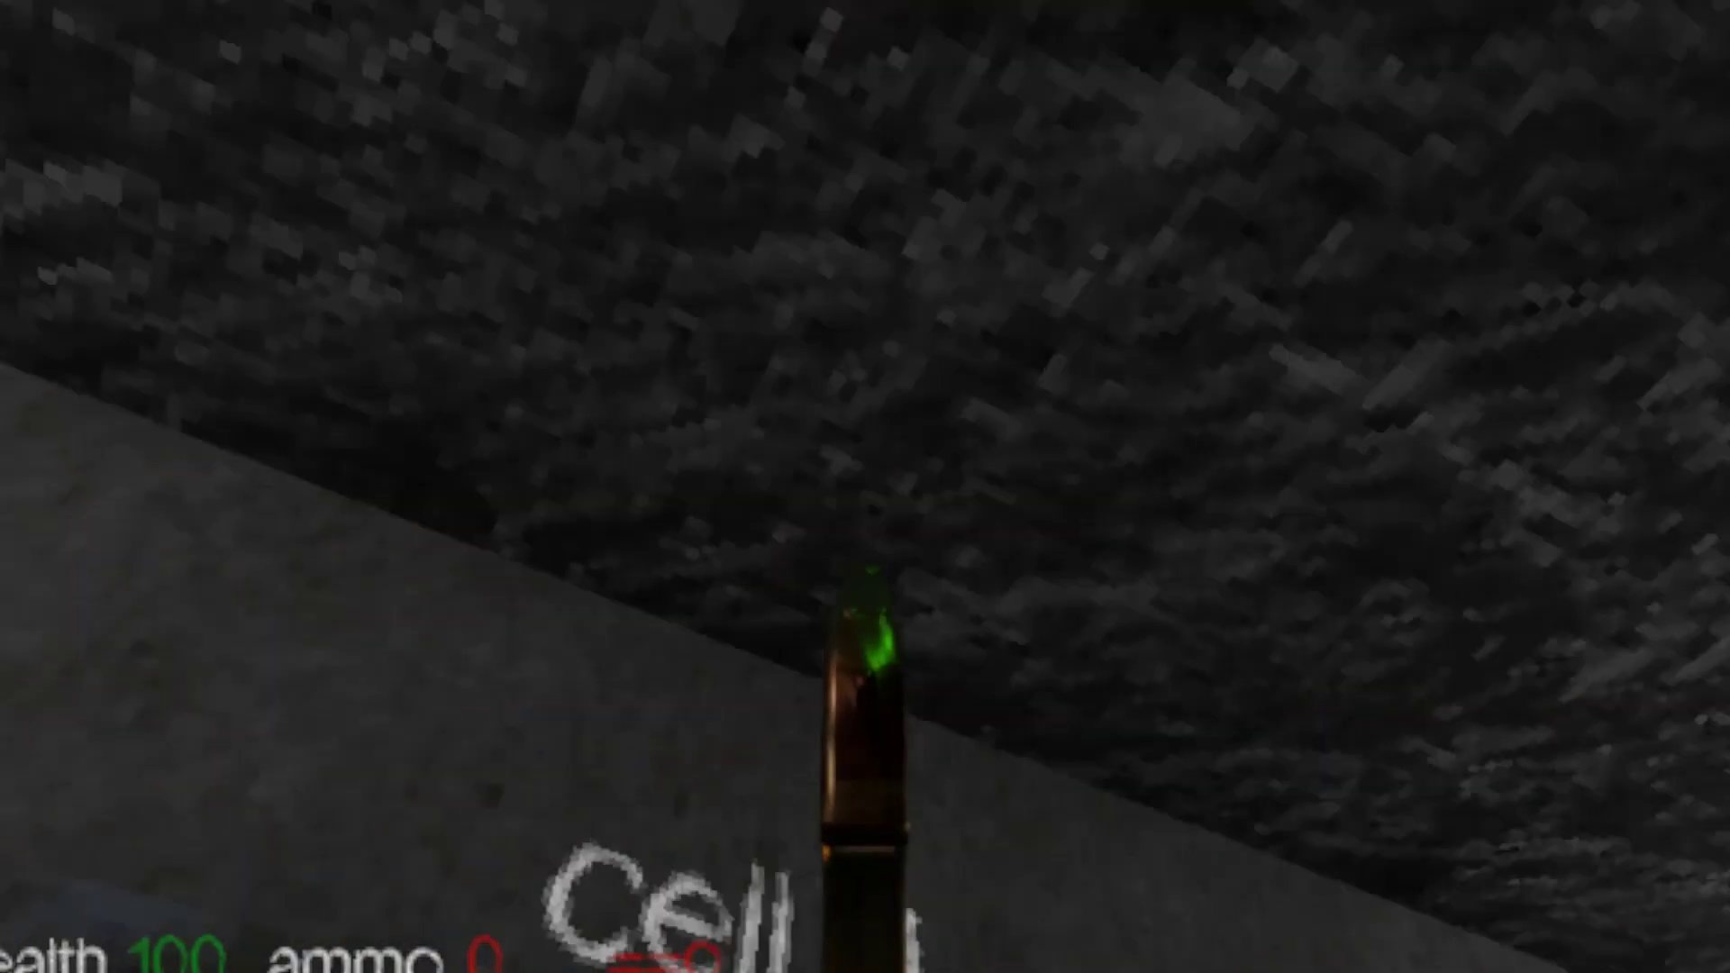
{"action": "key", "text": "w"}
{"action": "key", "text": "w"}
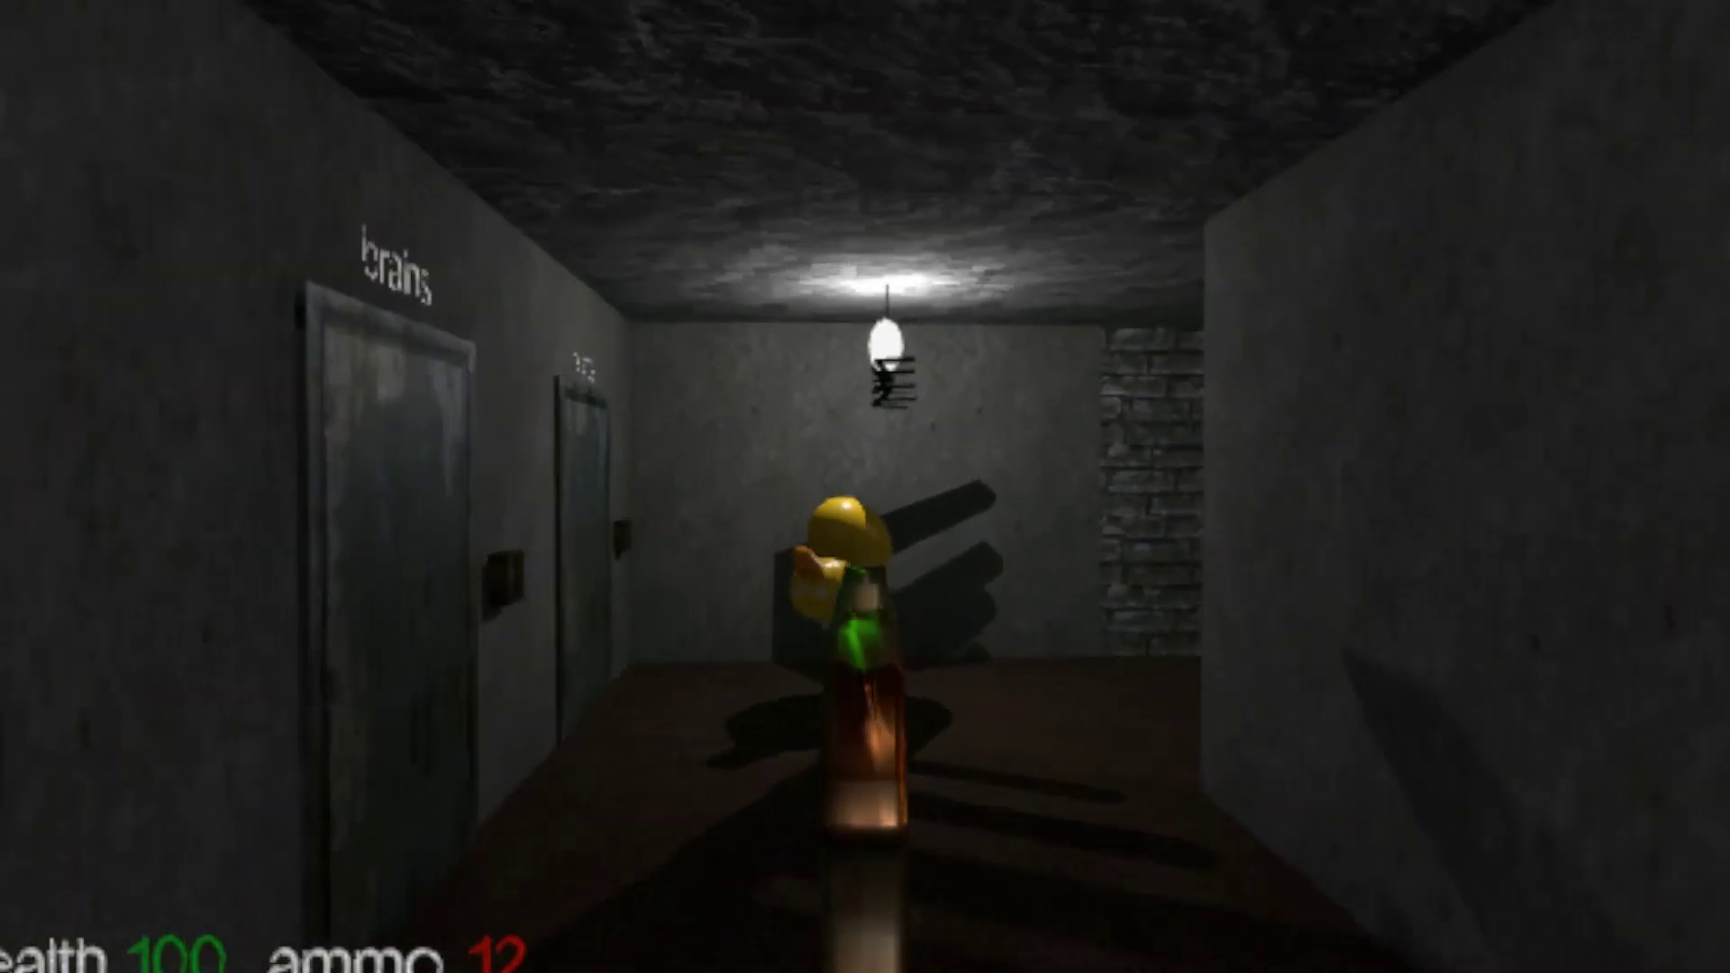
{"action": "left_click", "coordinate": [865, 486]}
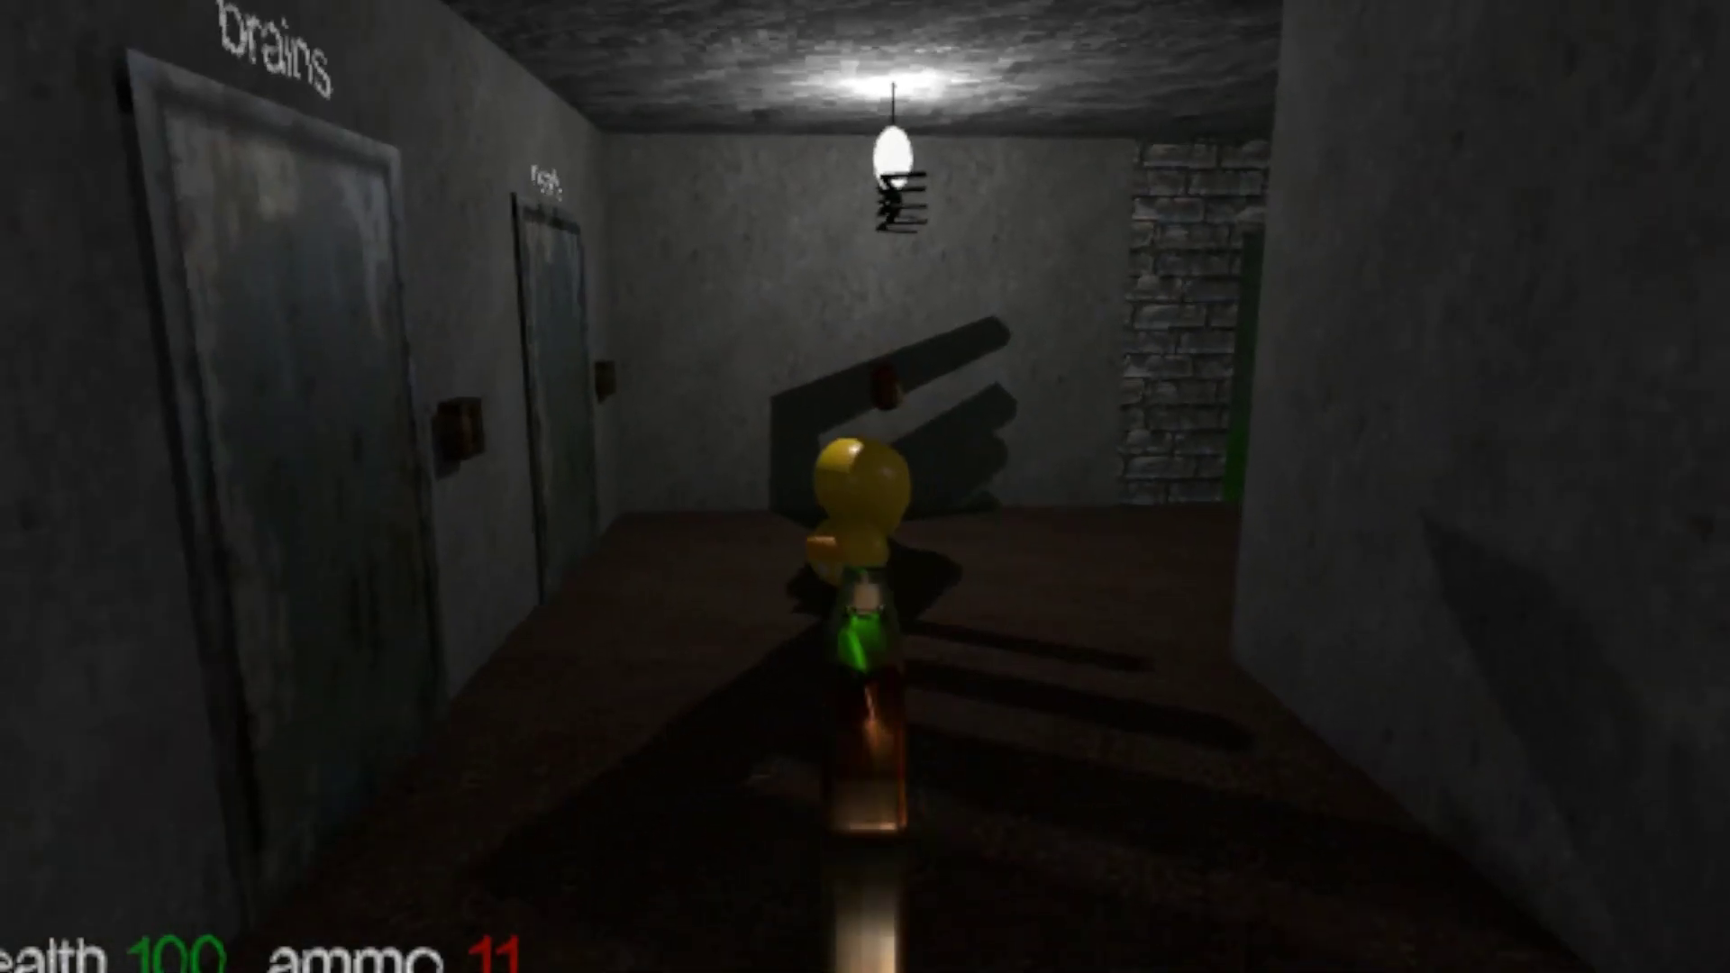
{"action": "key", "text": "w"}
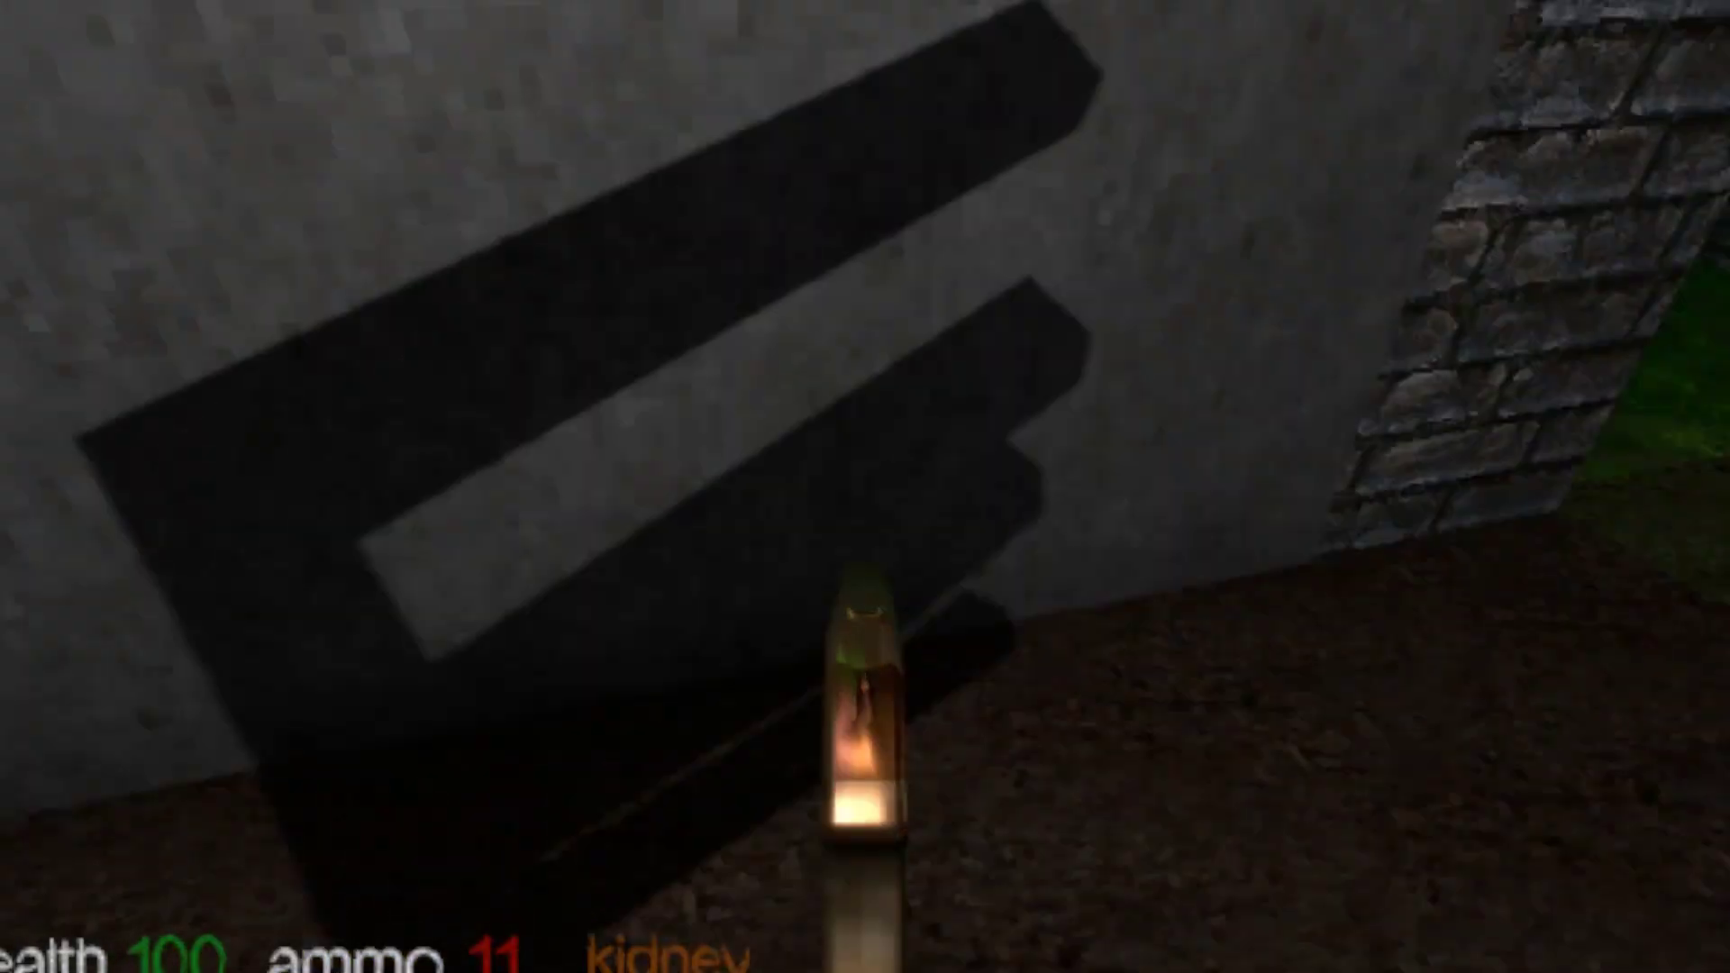
{"action": "key", "text": "w"}
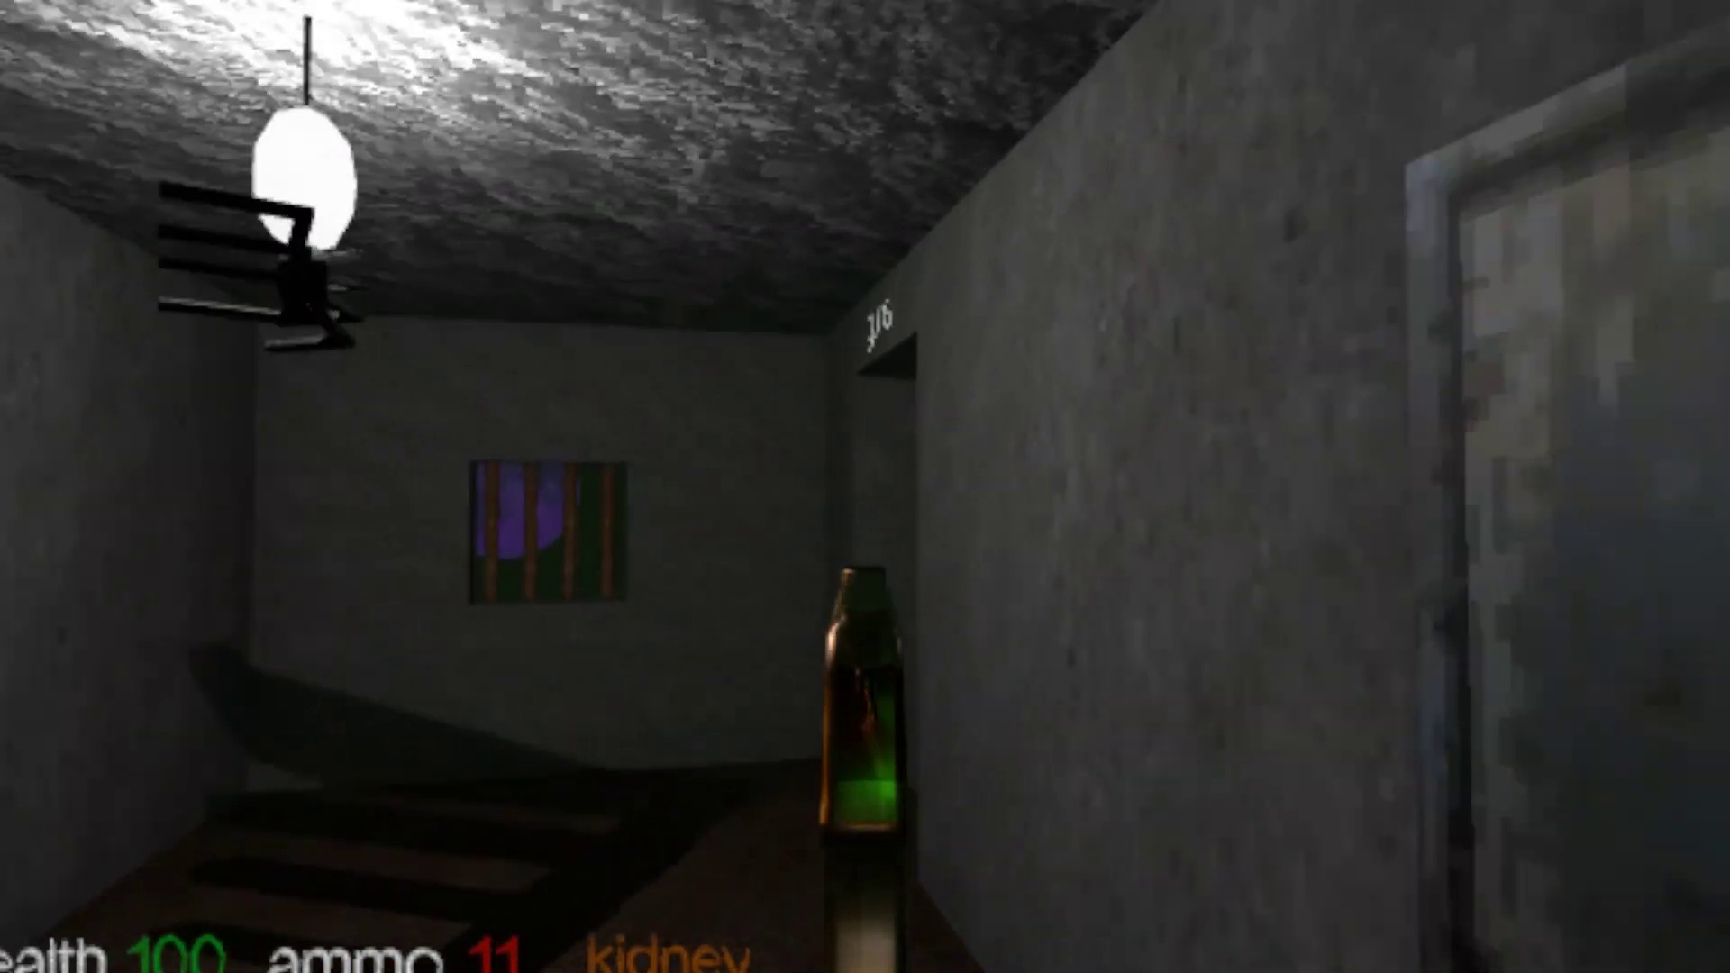
{"action": "key", "text": "w"}
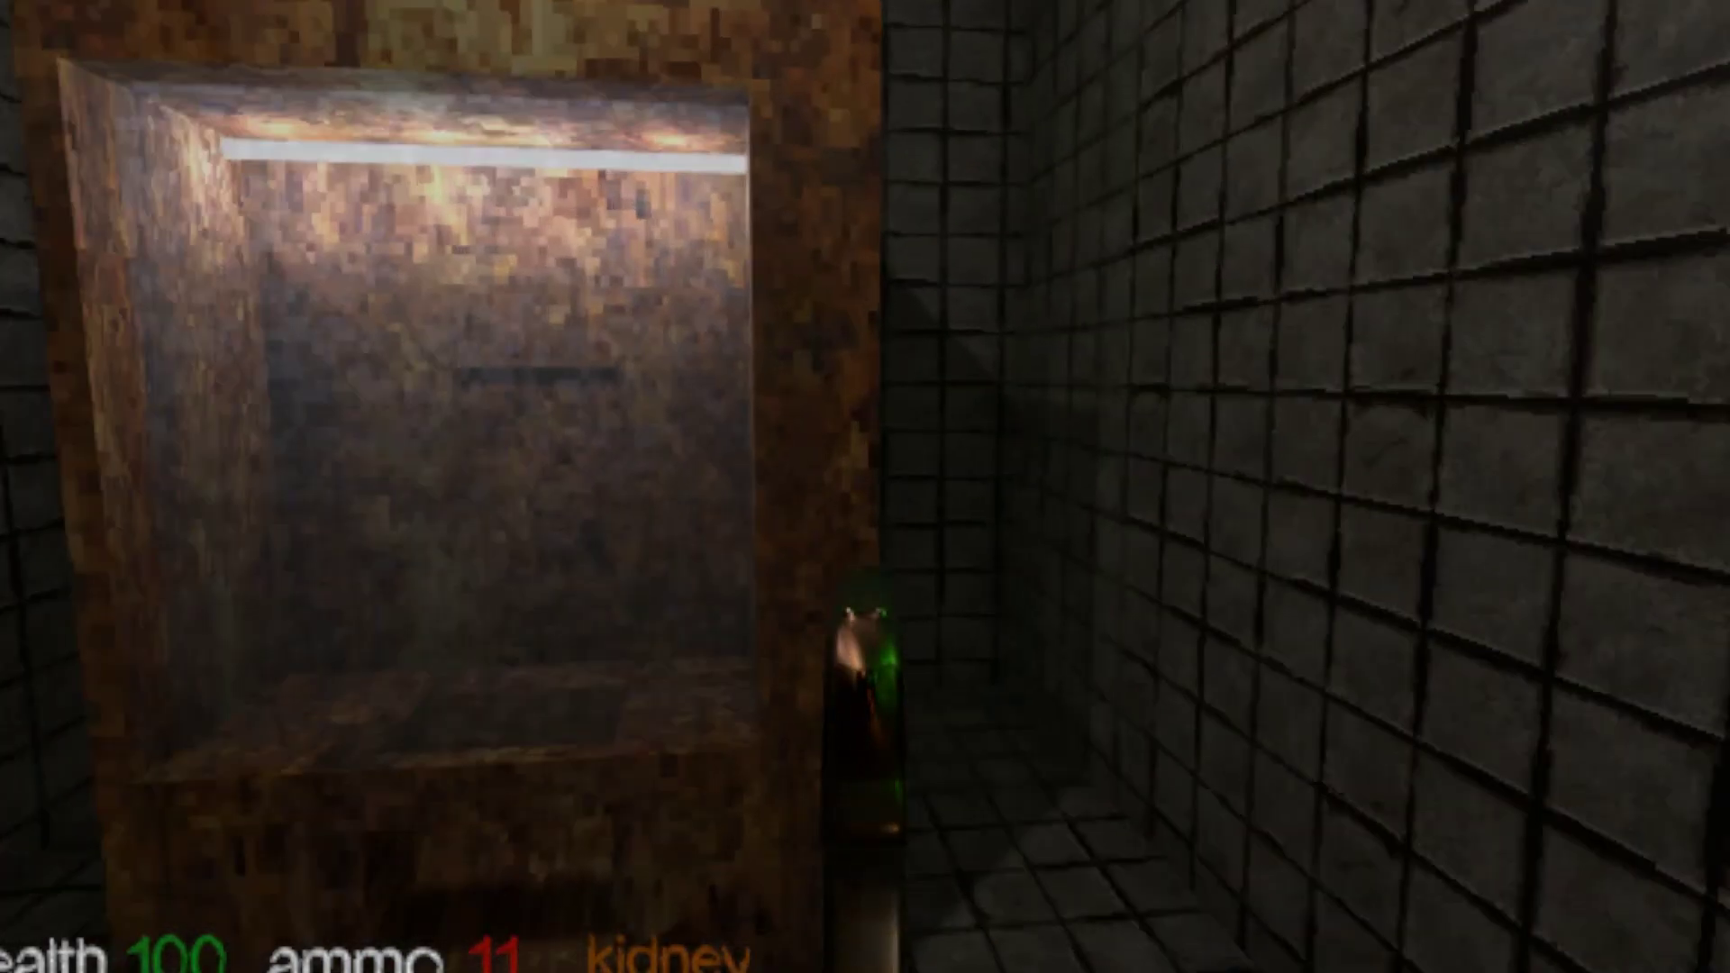
{"action": "key", "text": "w"}
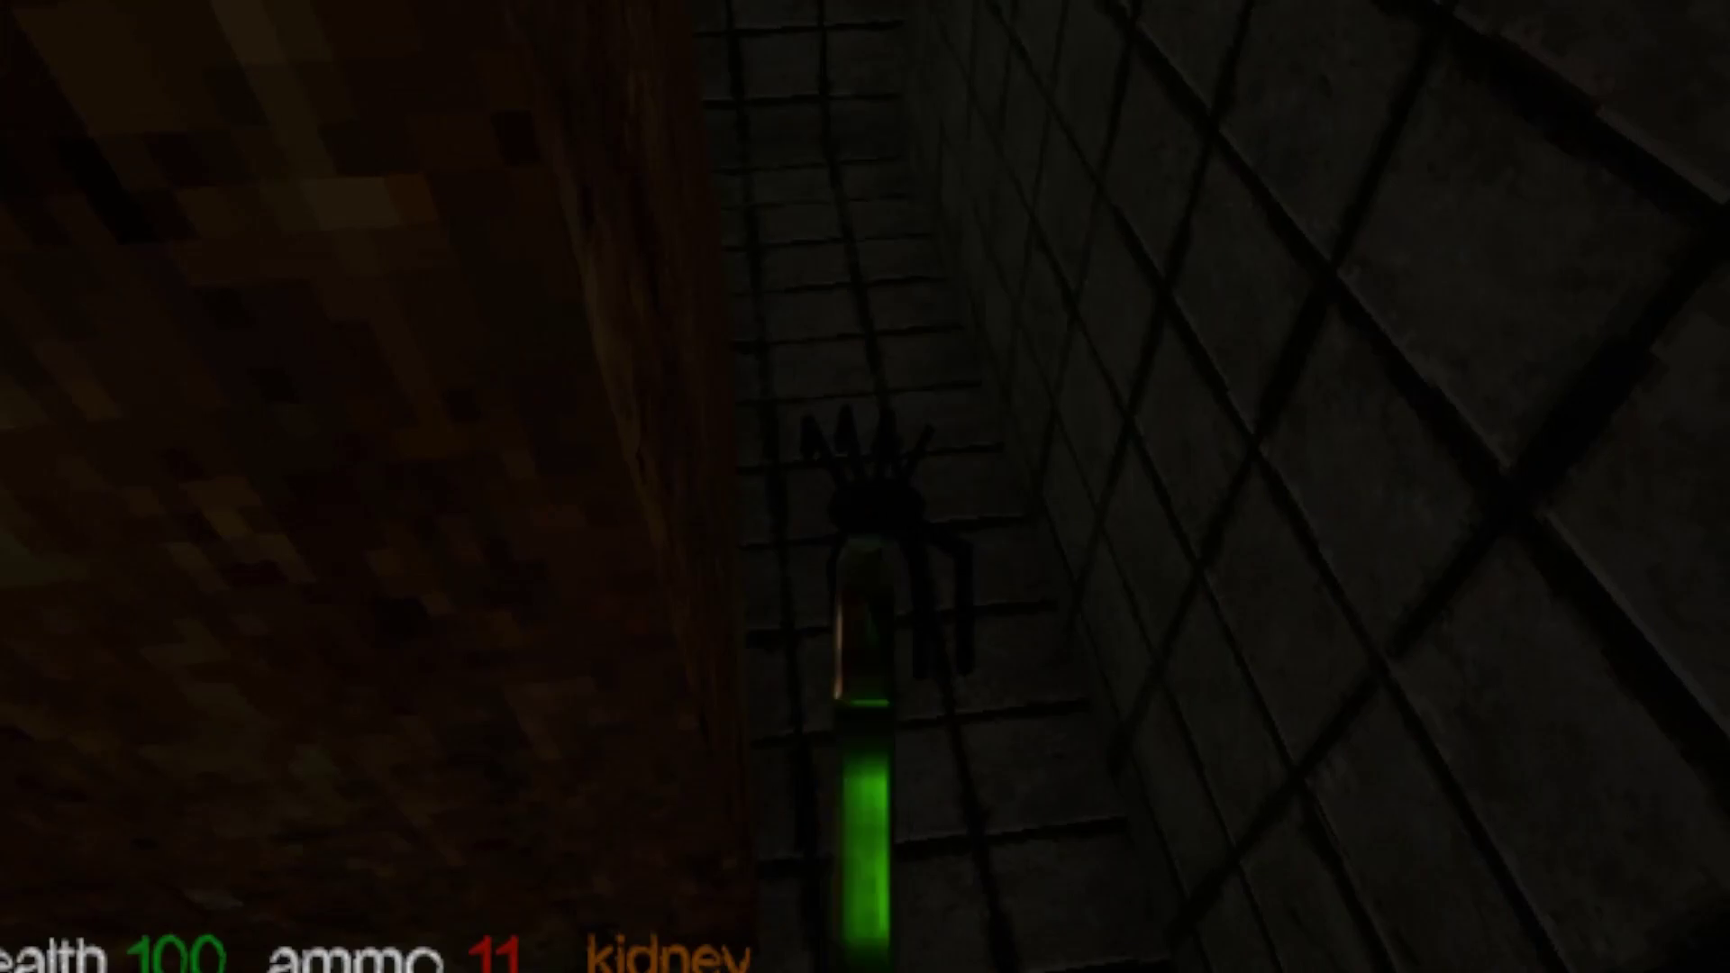
{"action": "left_click", "coordinate": [865, 487]}
{"action": "left_click", "coordinate": [865, 488]}
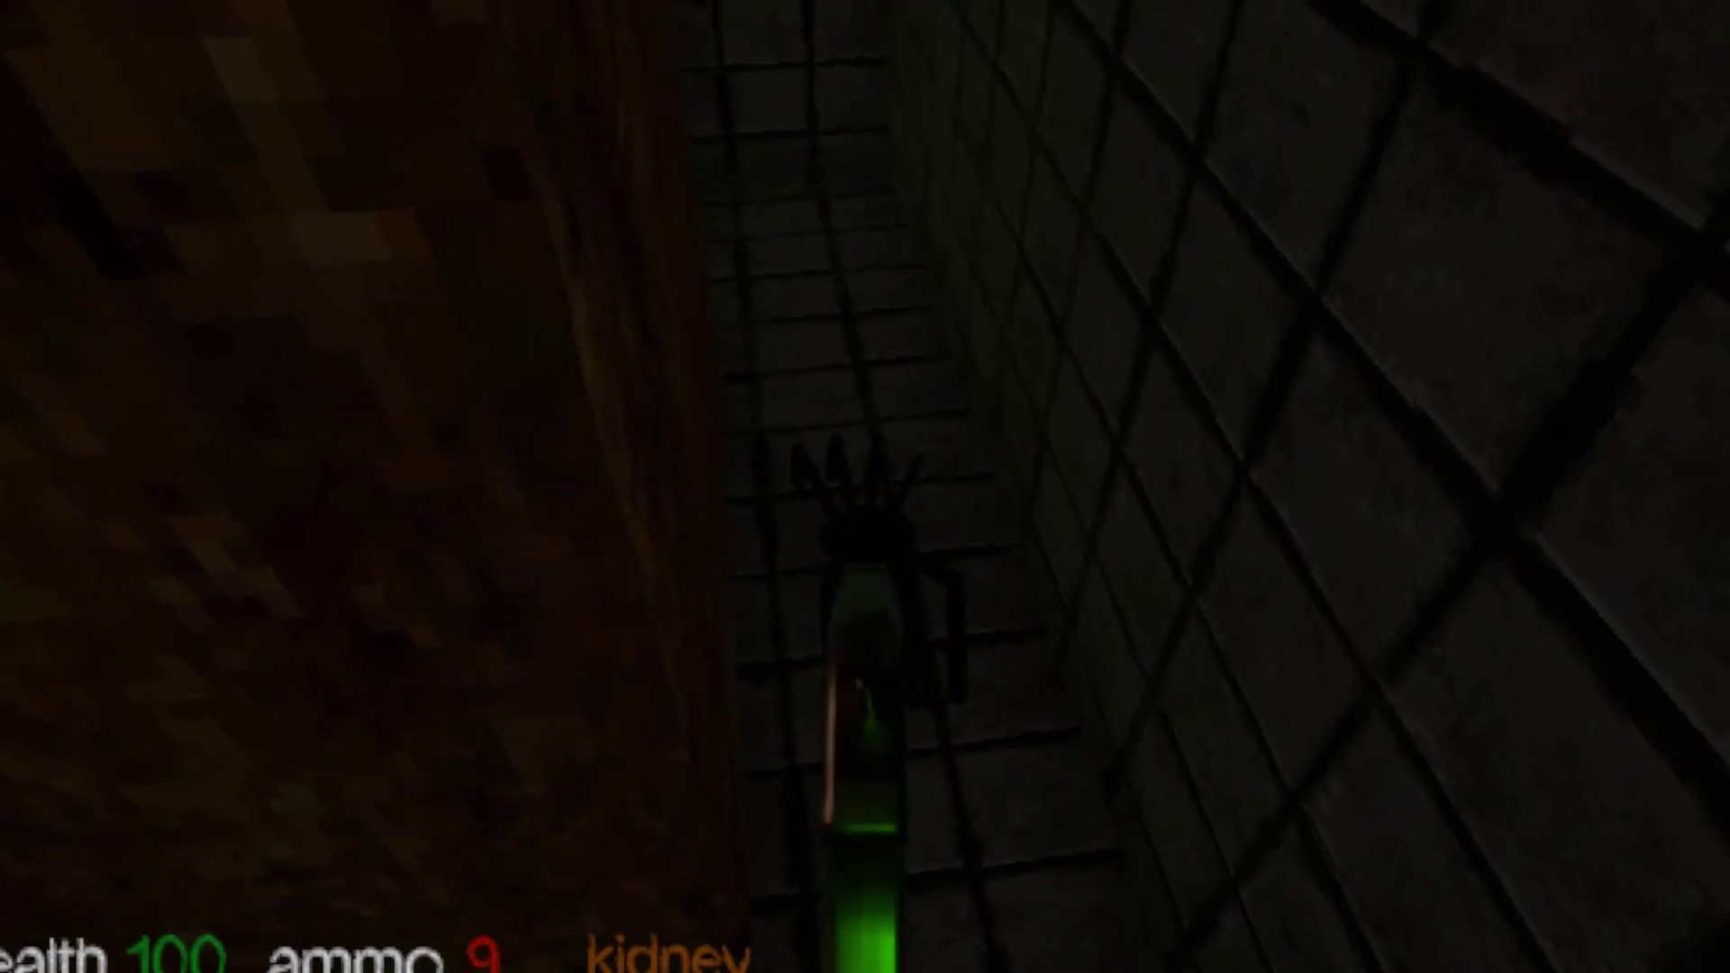
{"action": "key", "text": "w"}
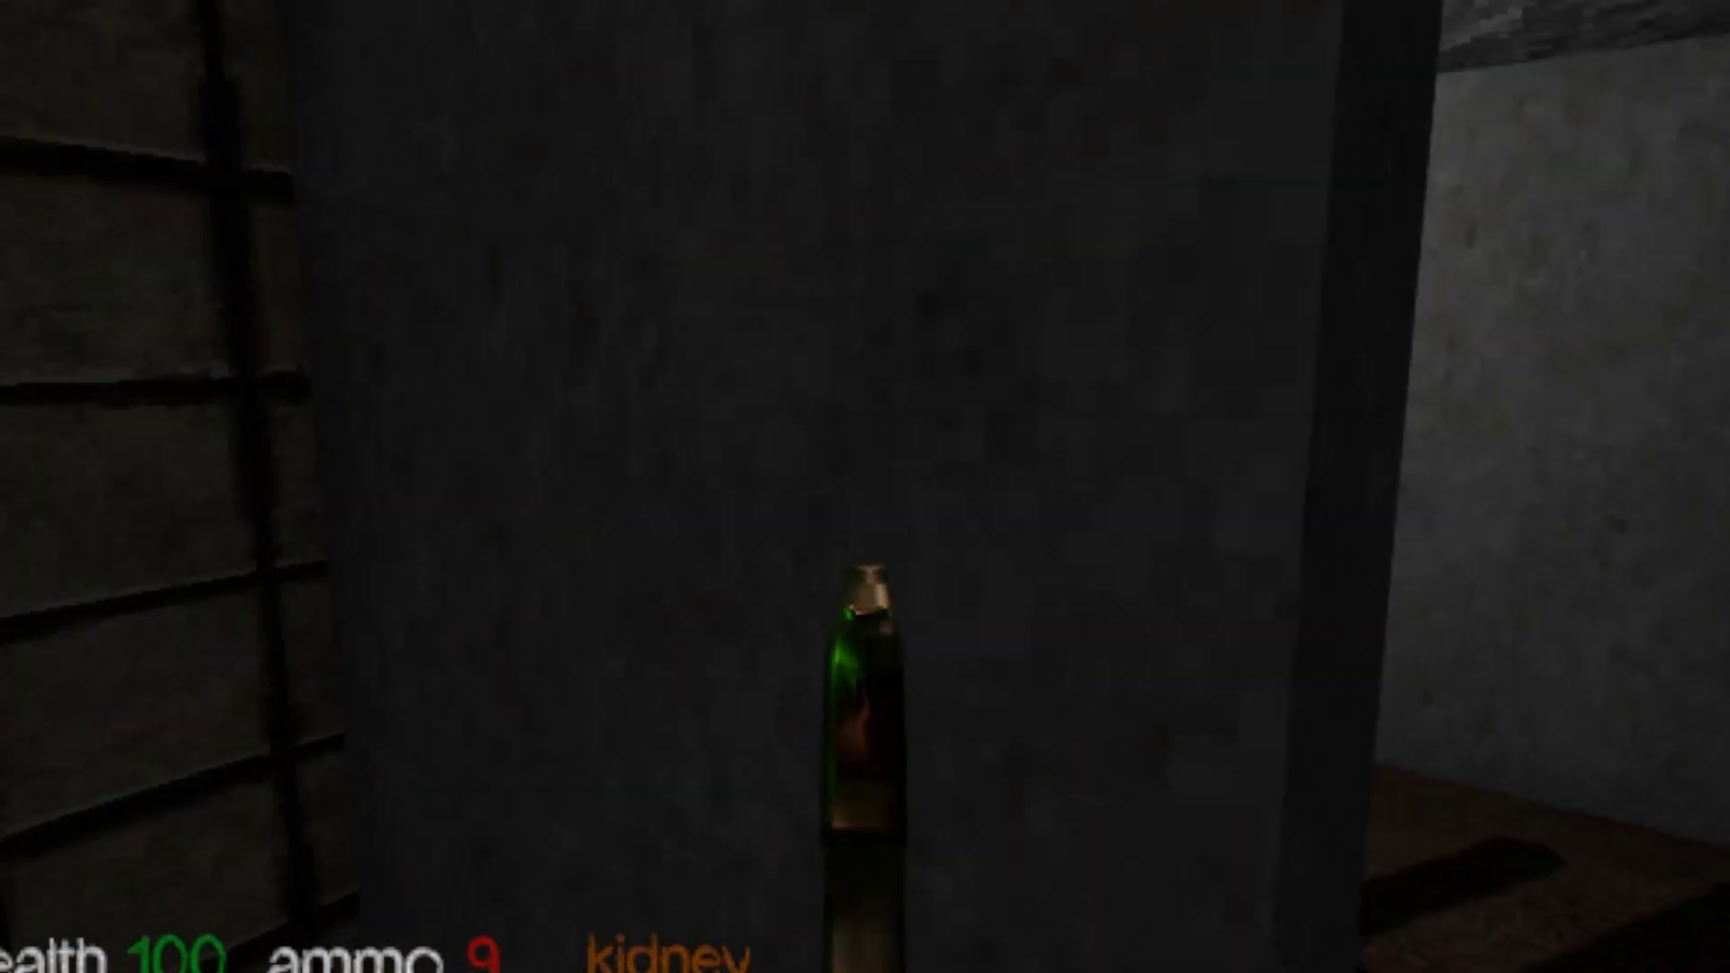
{"action": "key", "text": "w"}
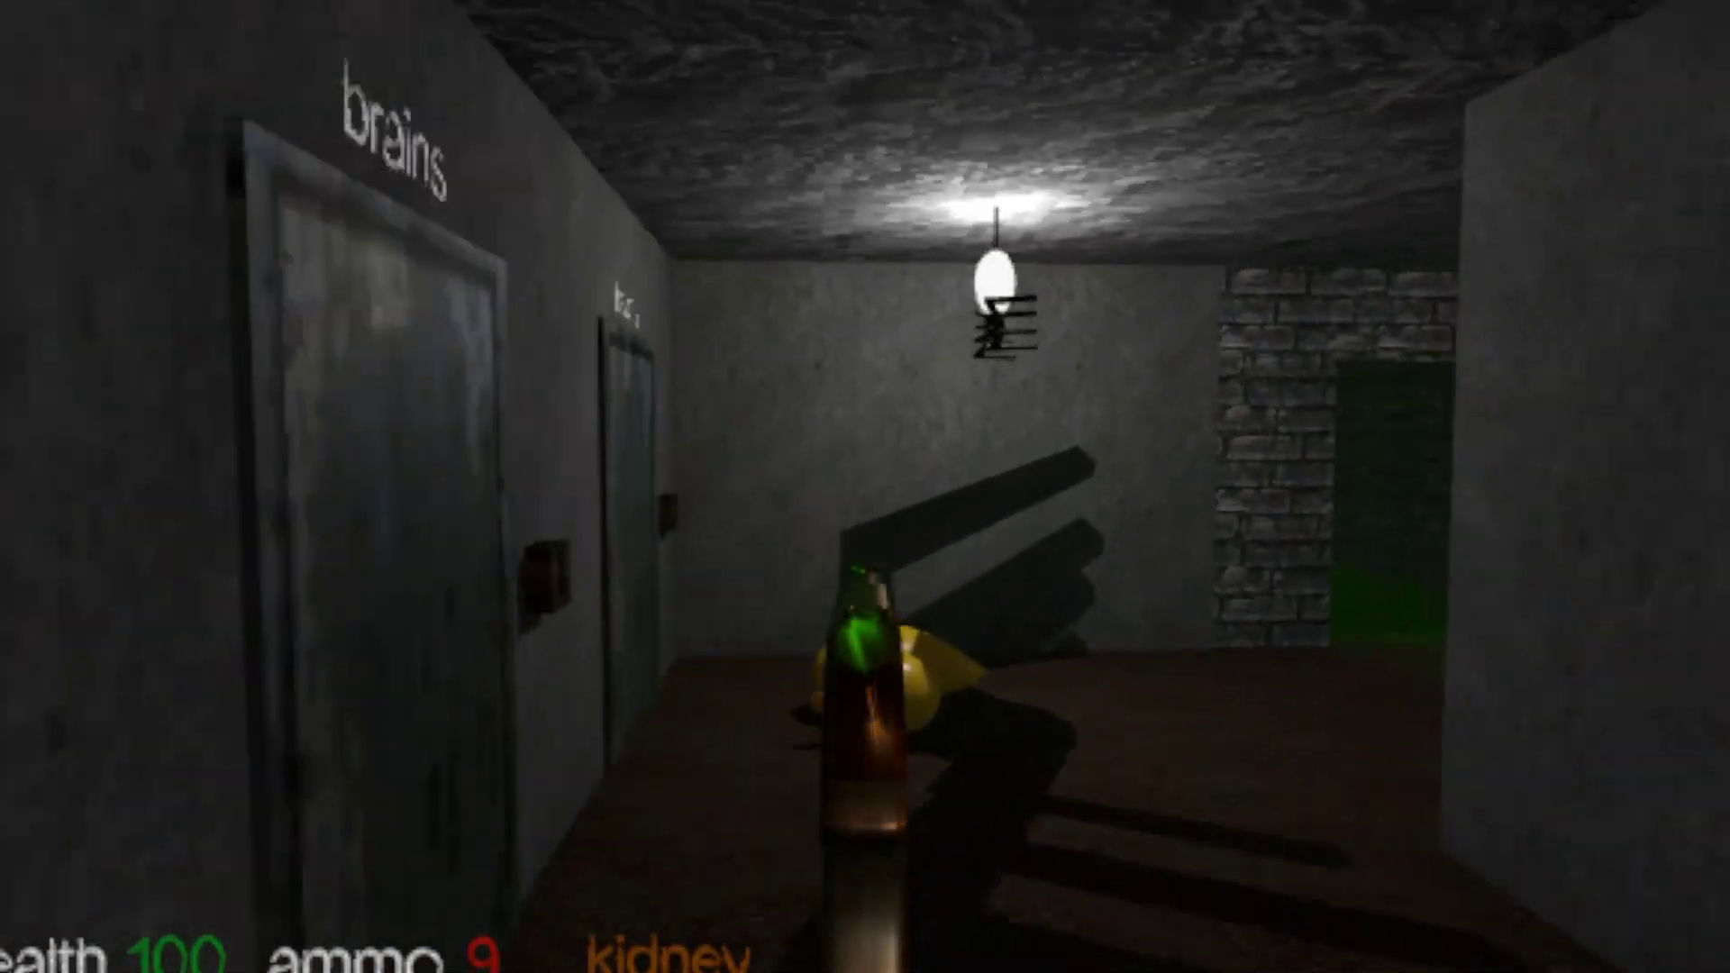
{"action": "key", "text": "w"}
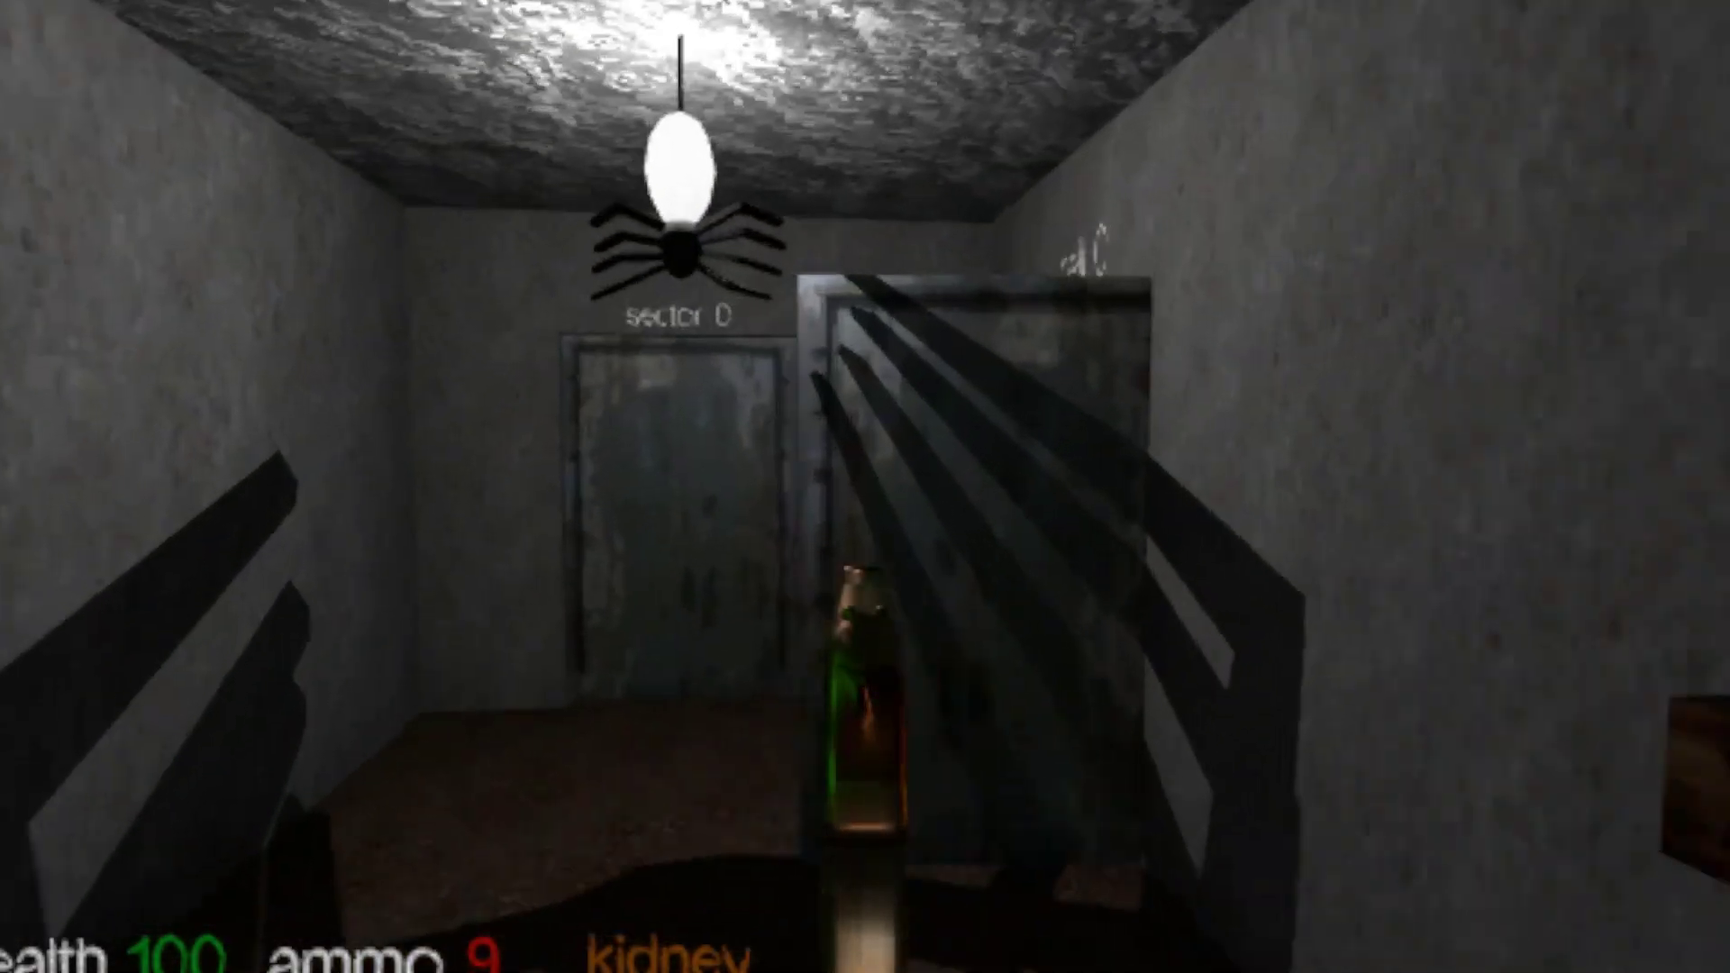
{"action": "key", "text": "w"}
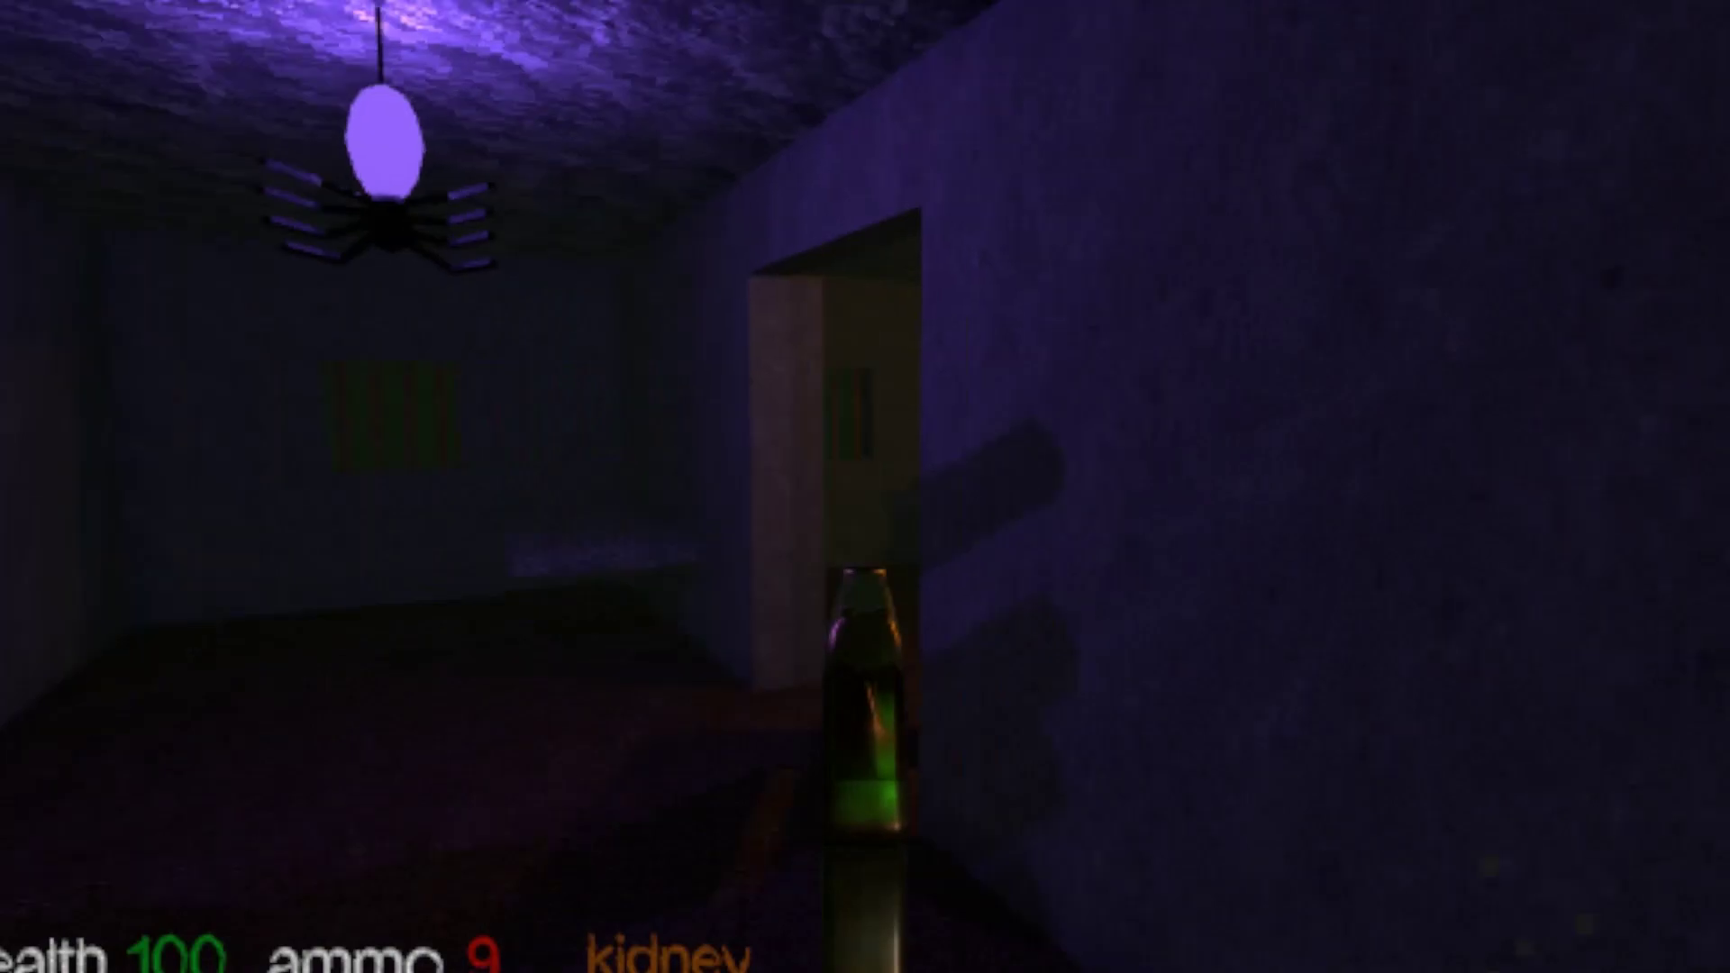
{"action": "key", "text": "w"}
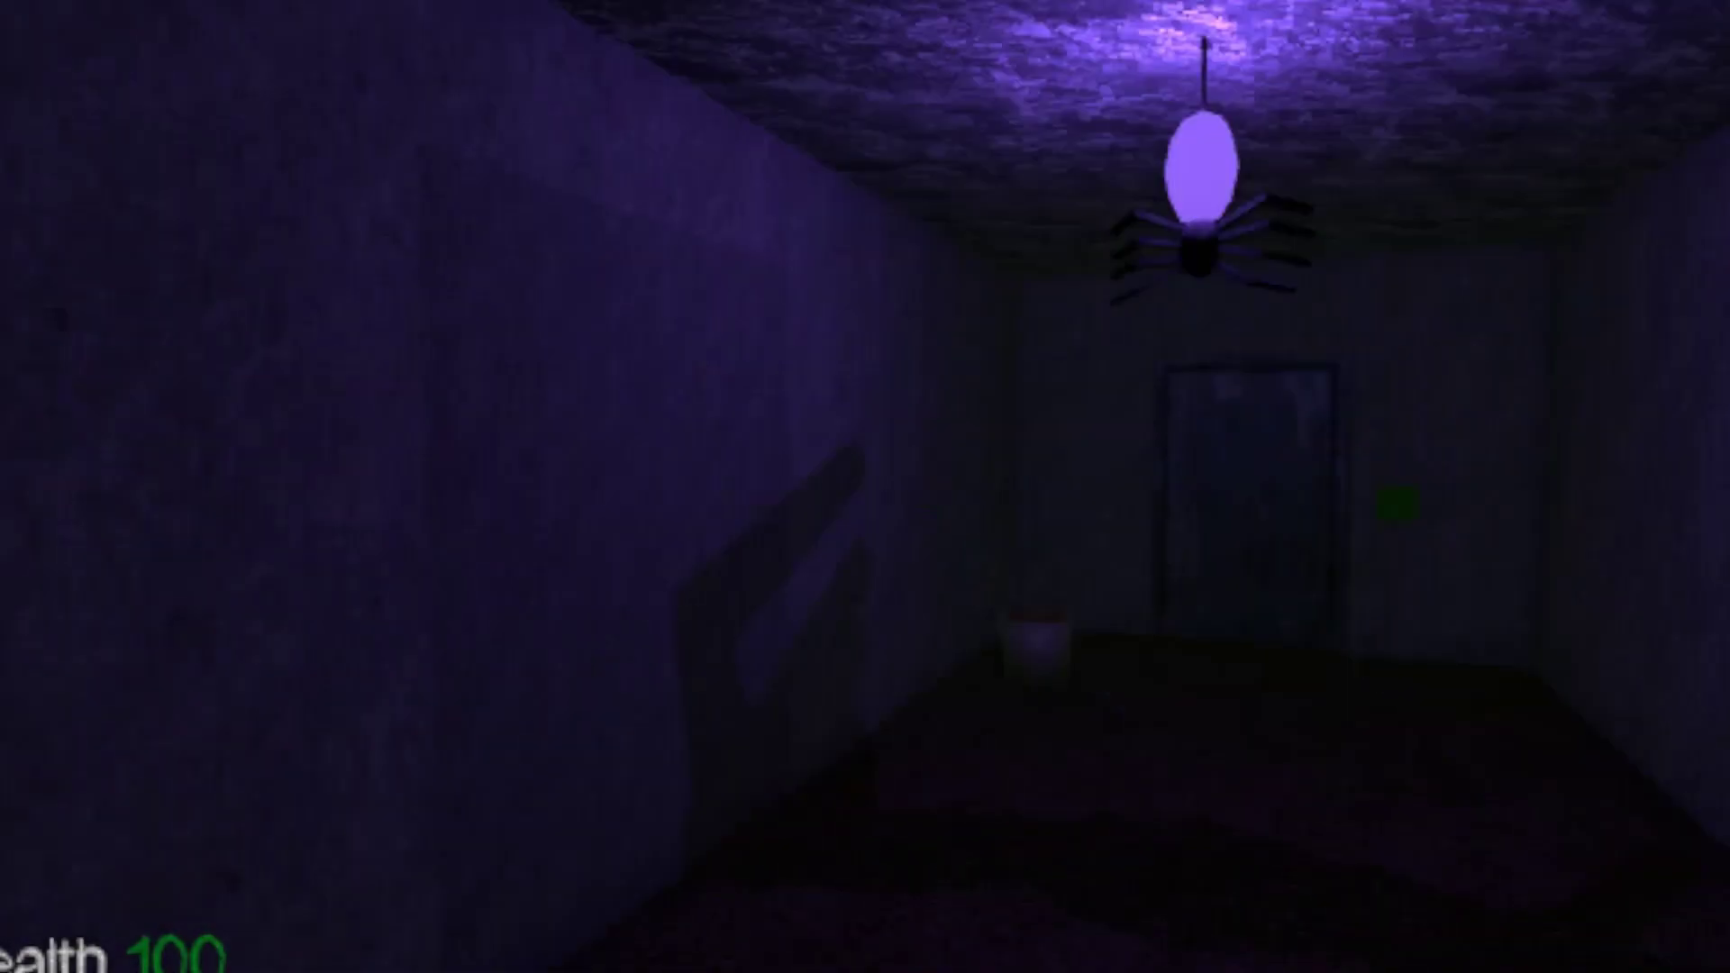
{"action": "key", "text": "w"}
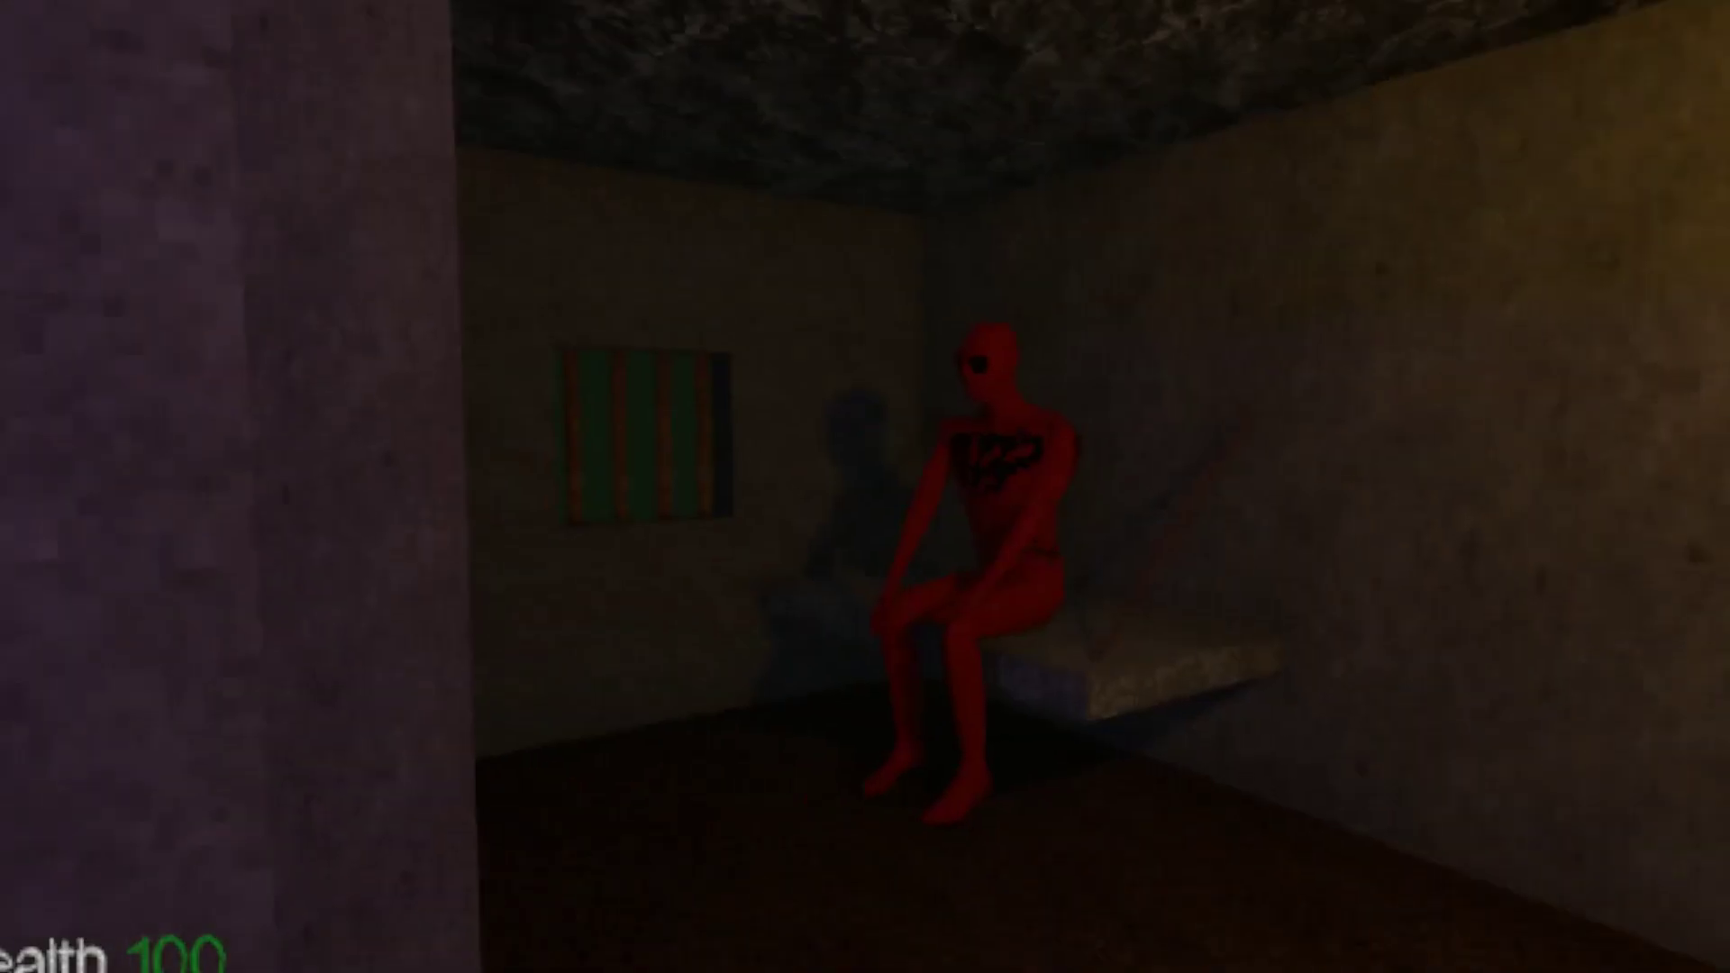
{"action": "key", "text": "w"}
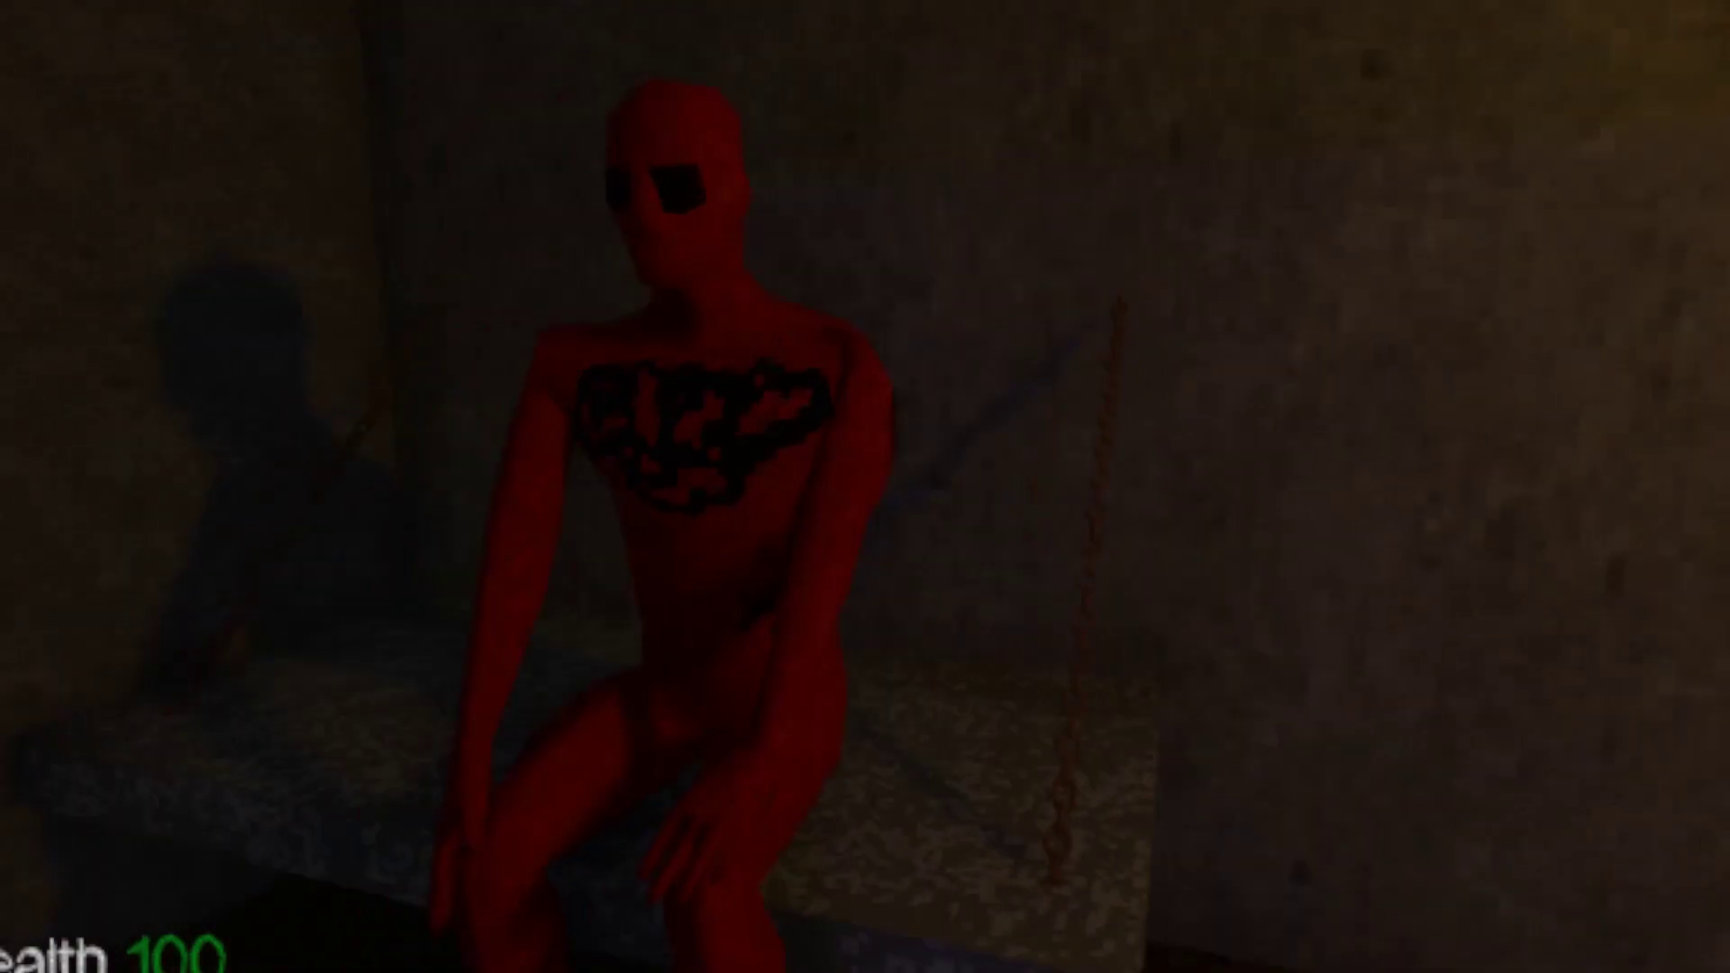
{"action": "key", "text": "e"}
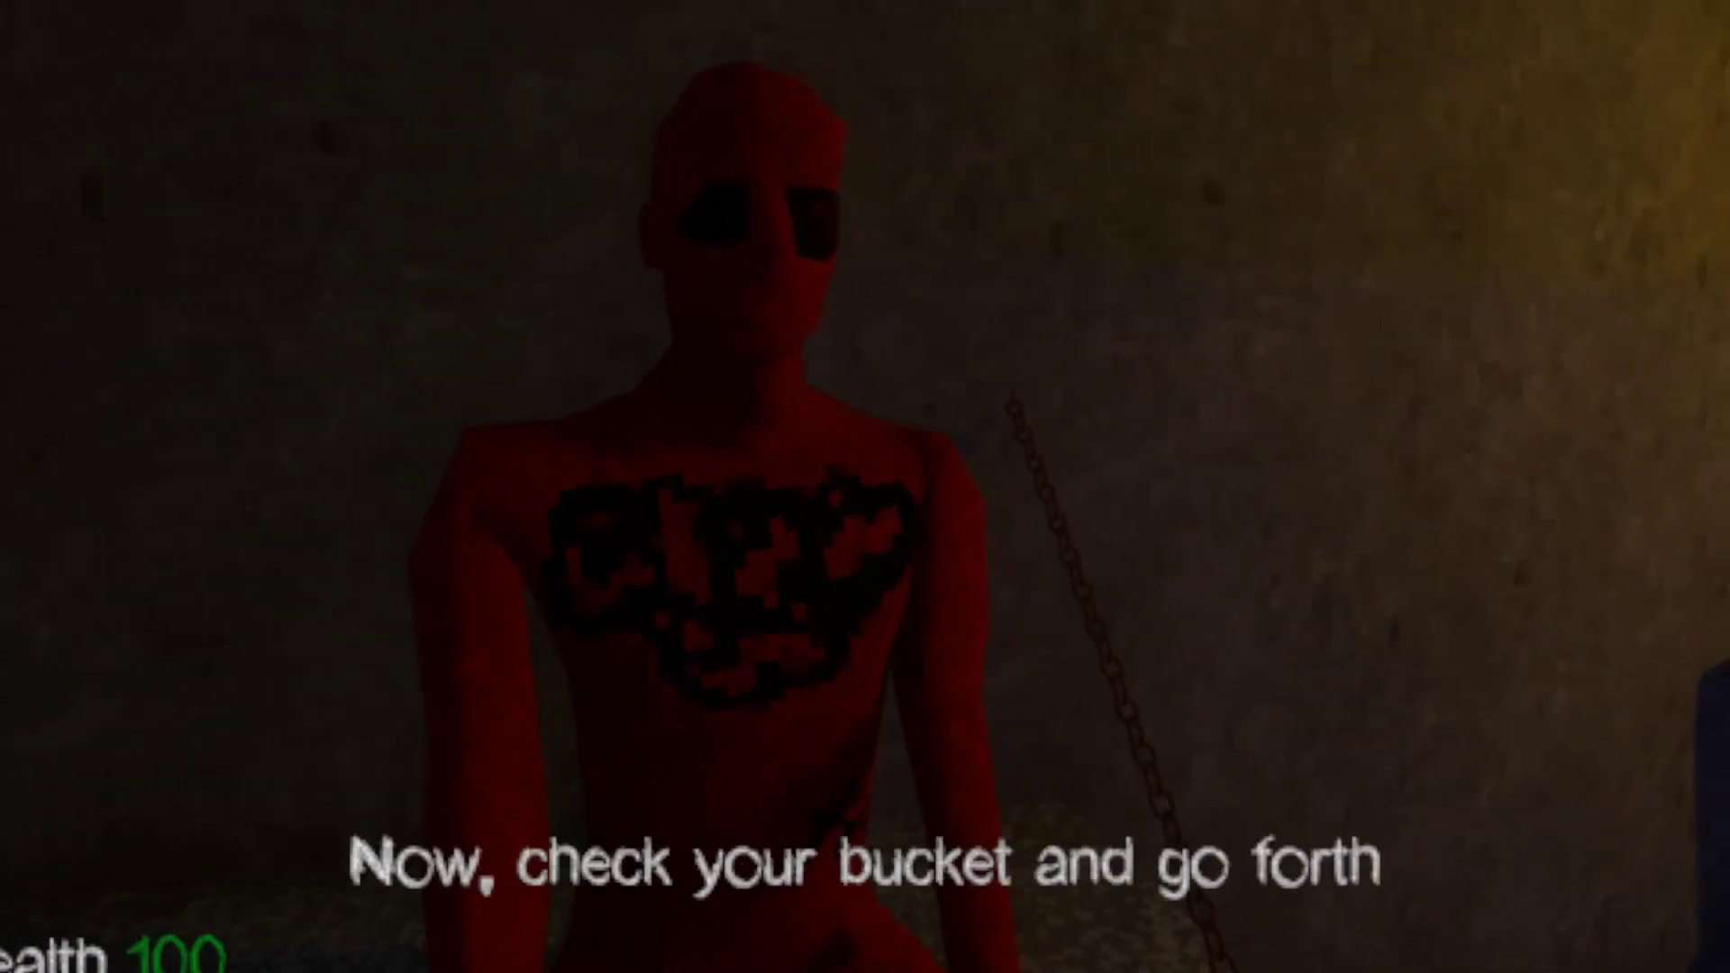
{"action": "key", "text": "w"}
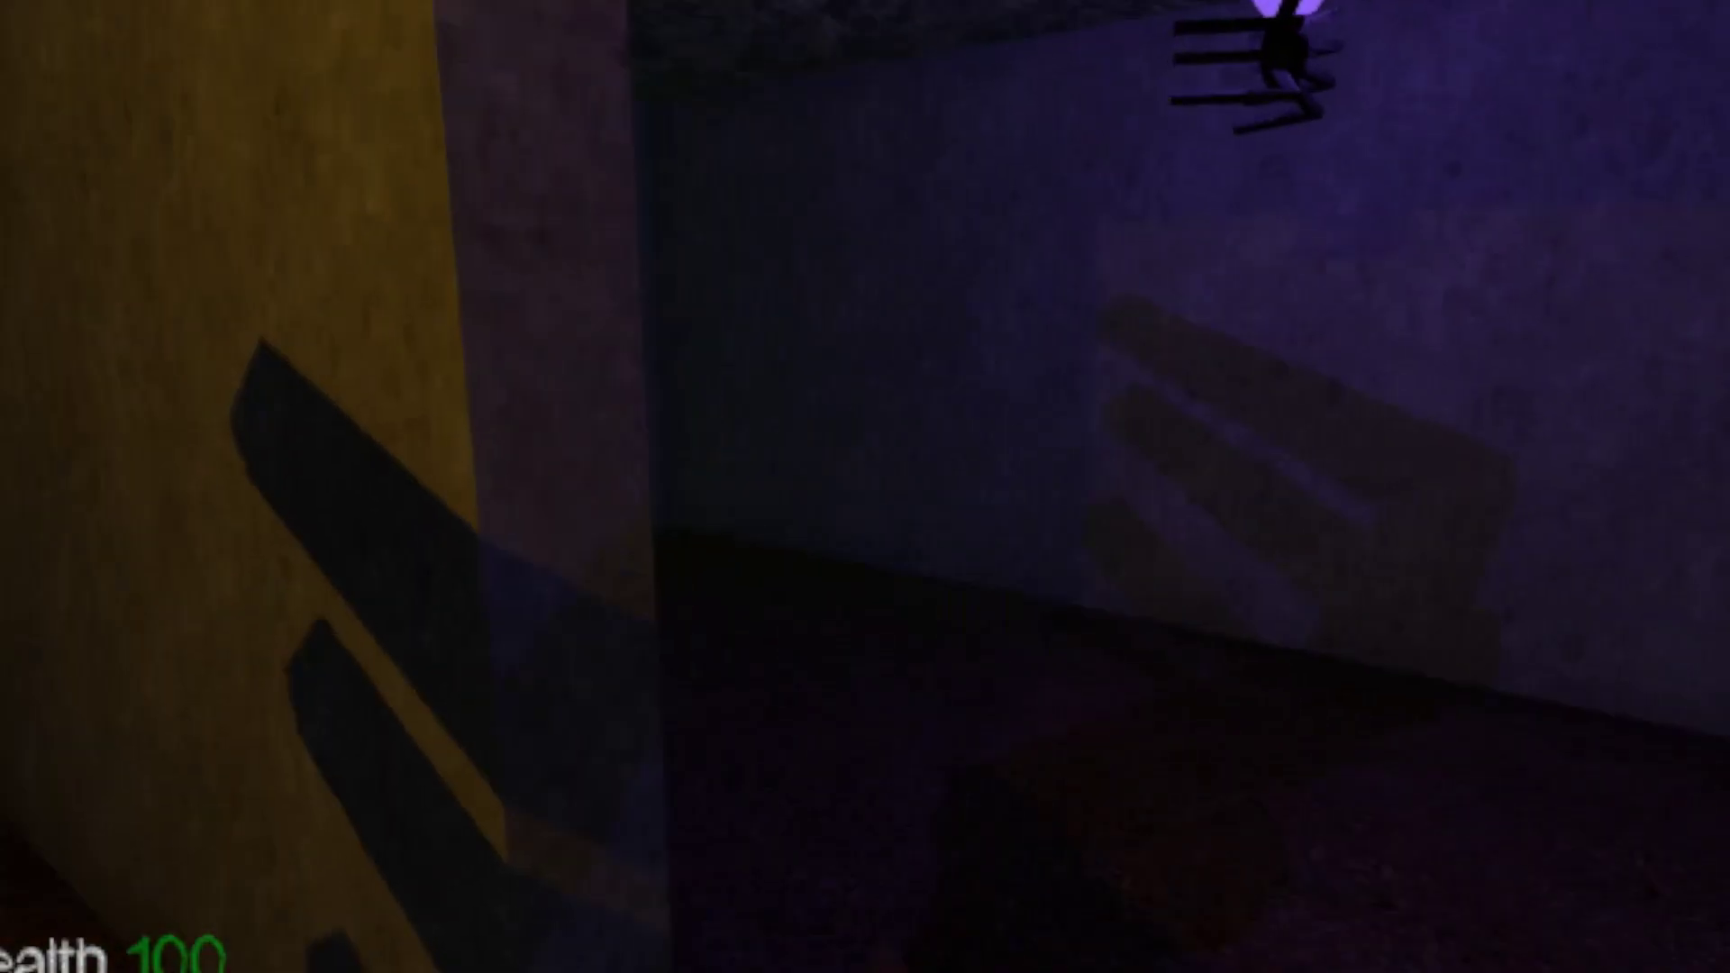